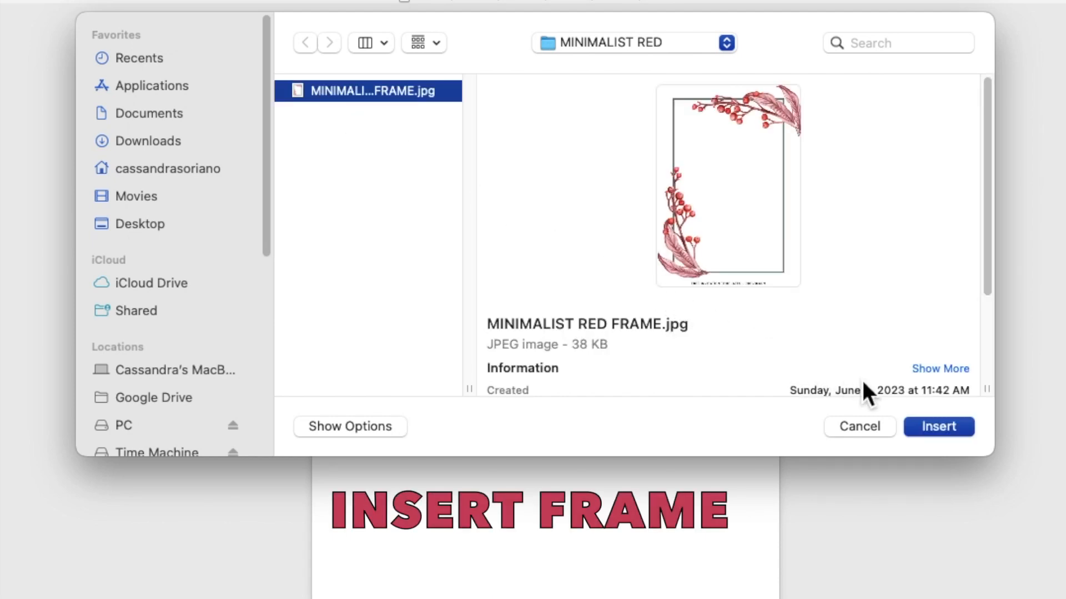
Step: Insert MINIMALIST RED FRAME.jpg, the red berry border picture, into the blank page
{"action": "left_click", "coordinate": [938, 427]}
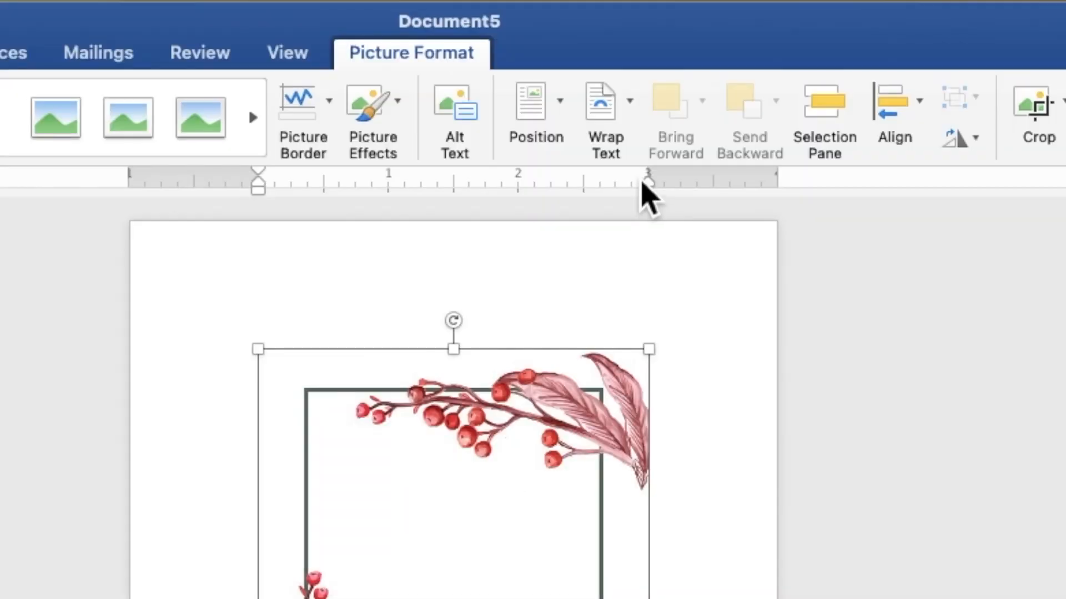
Step: Set the frame picture to Behind Text wrapping and move it toward the page's top-left
{"action": "left_click", "coordinate": [623, 116]}
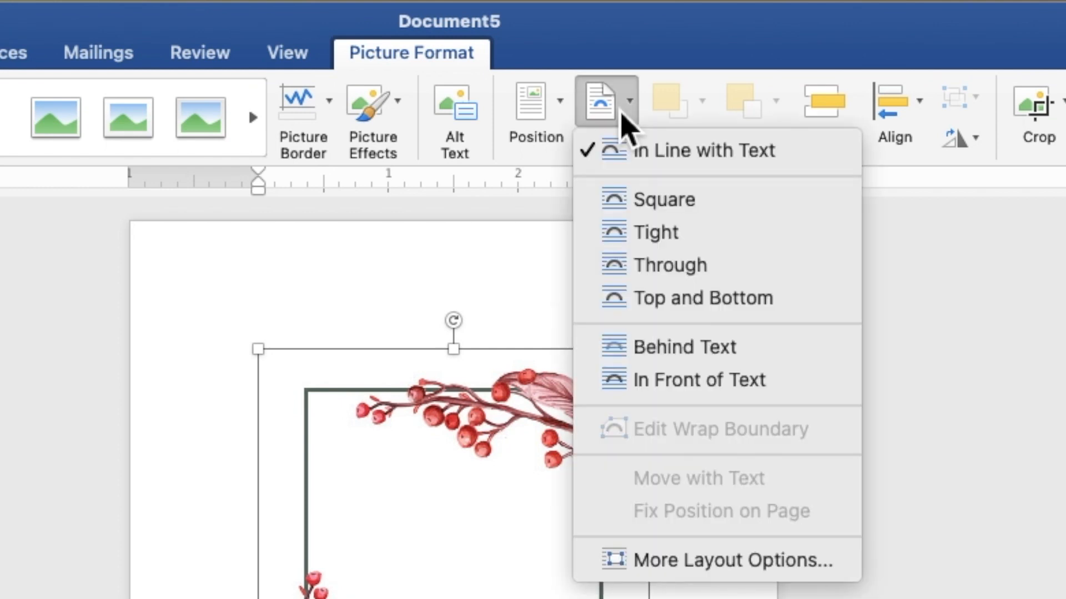
{"action": "left_click", "coordinate": [677, 353]}
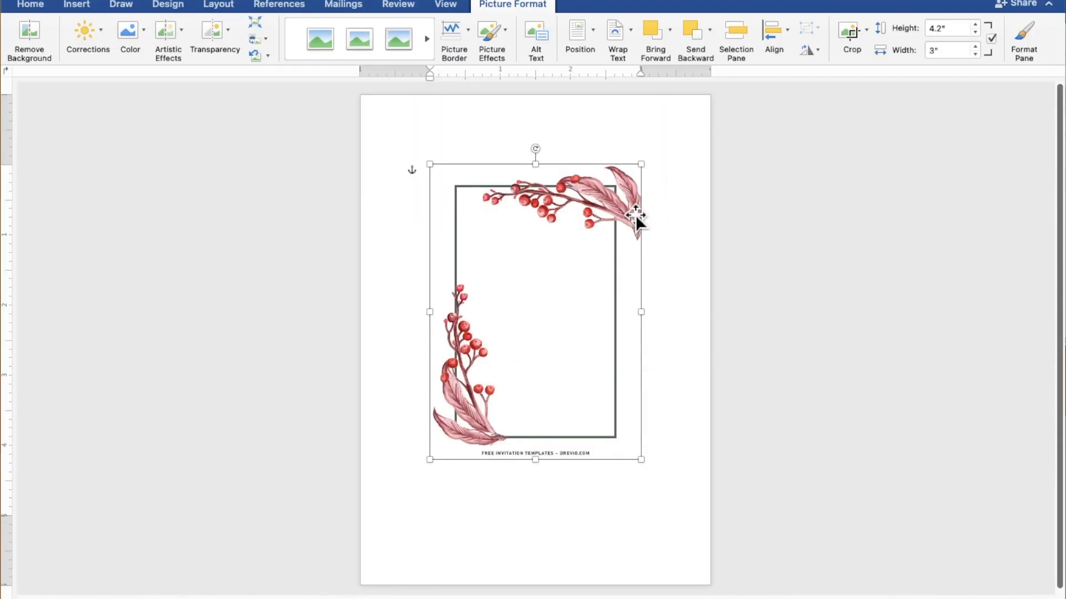
{"action": "left_click_drag", "start_coordinate": [635, 215], "coordinate": [566, 145]}
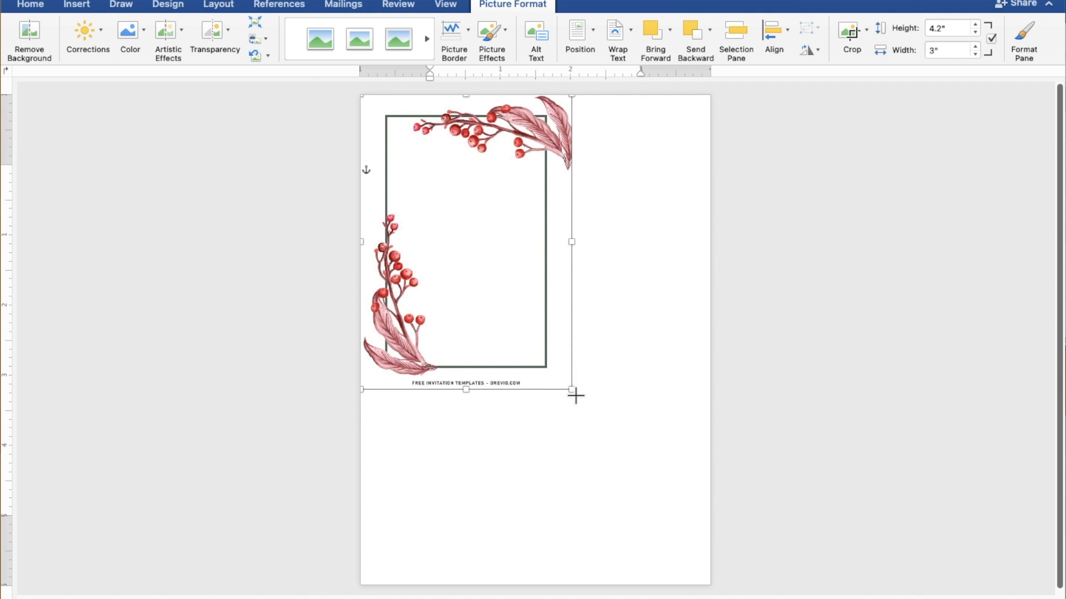
Step: Enlarge the frame to about 7.24 by 5.18 inches and nudge it left to span the page
{"action": "left_click_drag", "start_coordinate": [576, 397], "coordinate": [726, 567]}
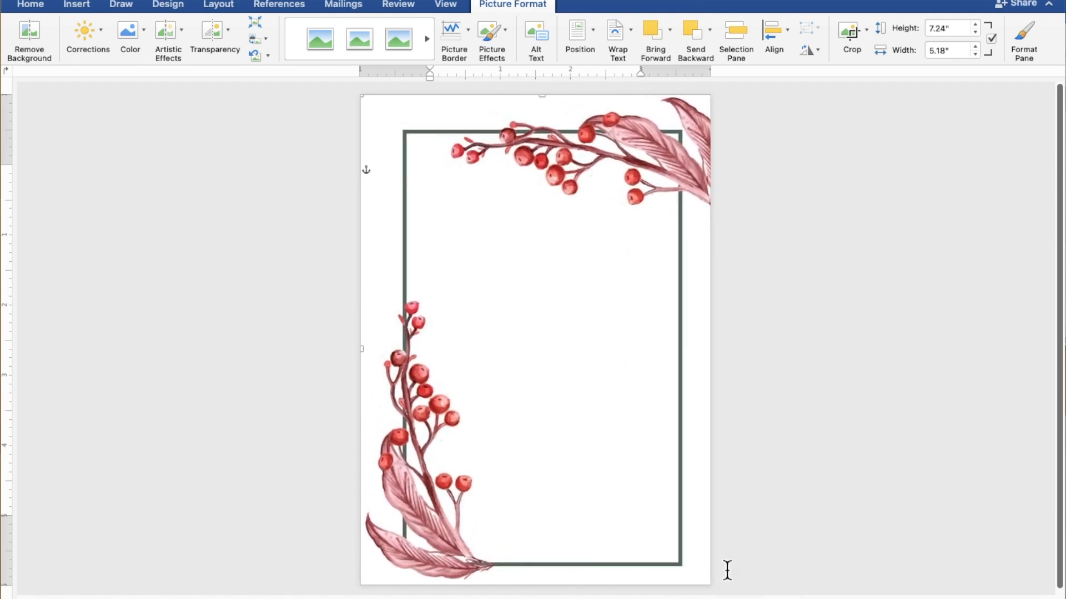
{"action": "left_click", "coordinate": [727, 571]}
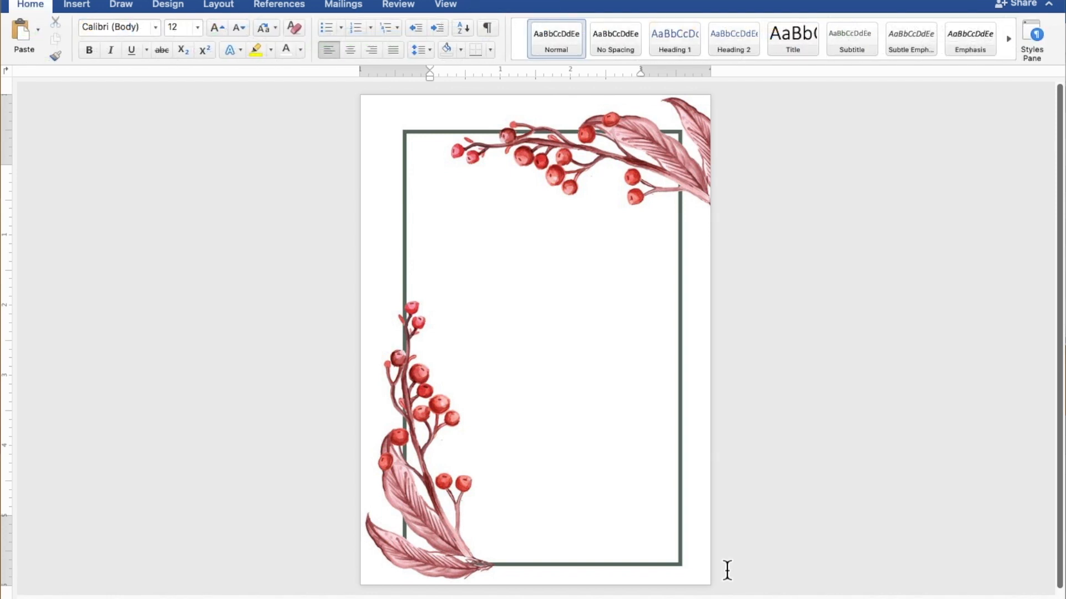
{"action": "left_click", "coordinate": [716, 553]}
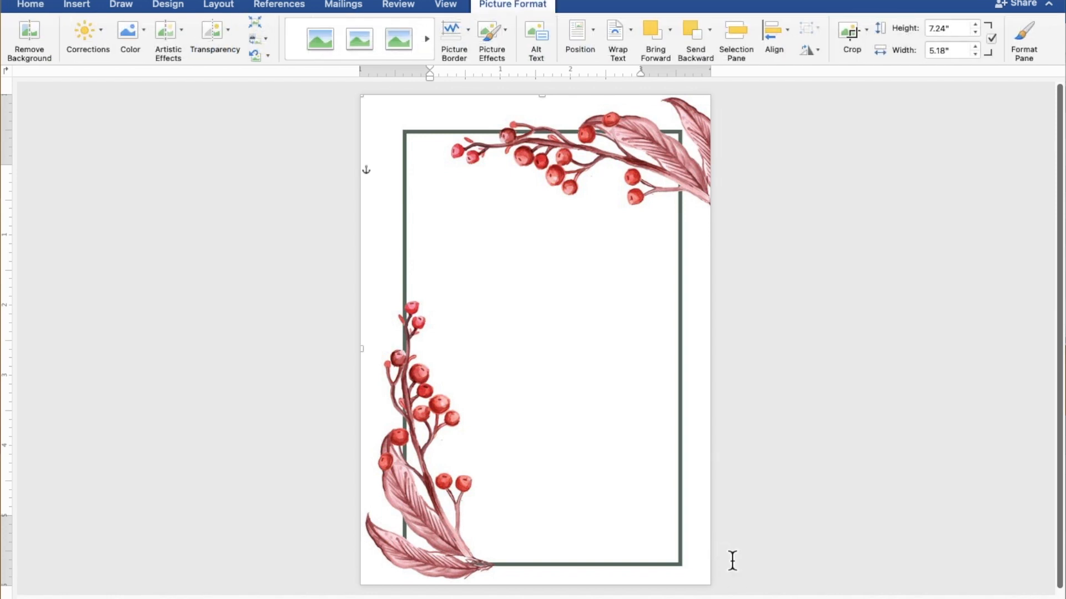
{"action": "key", "text": "Left"}
{"action": "key", "text": "Left"}
{"action": "key", "text": "Left"}
{"action": "key", "text": "Left"}
{"action": "key", "text": "Left"}
{"action": "key", "text": "Left"}
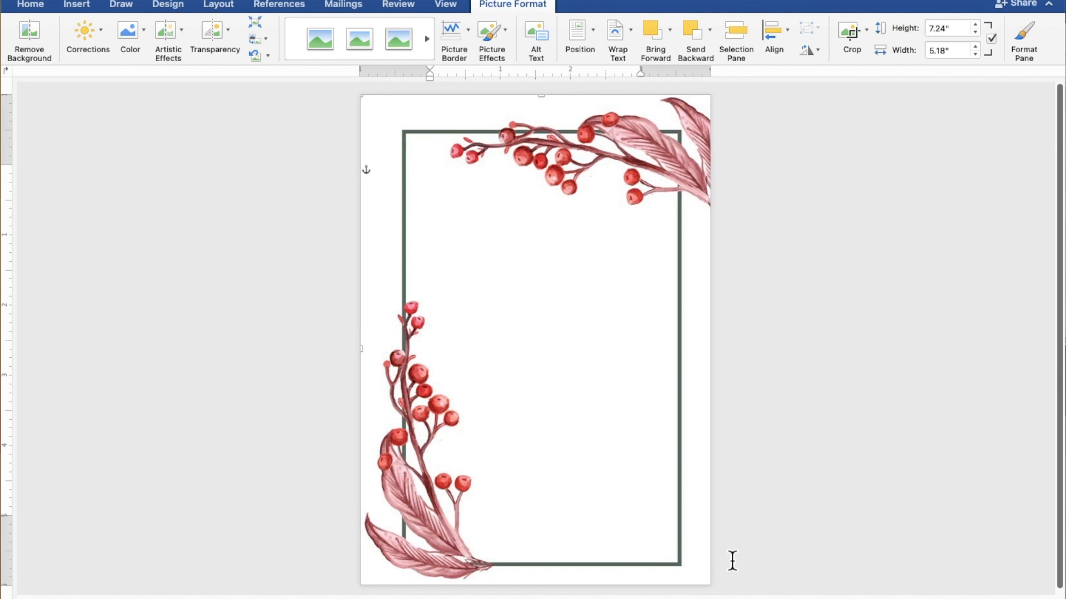
{"action": "key", "text": "Left"}
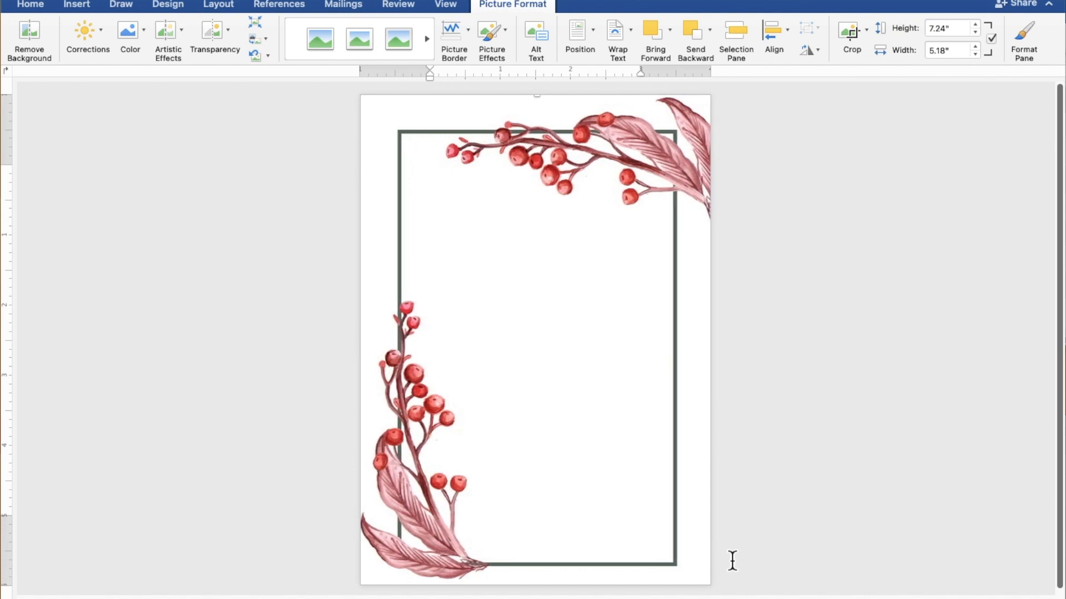
{"action": "key", "text": "Left"}
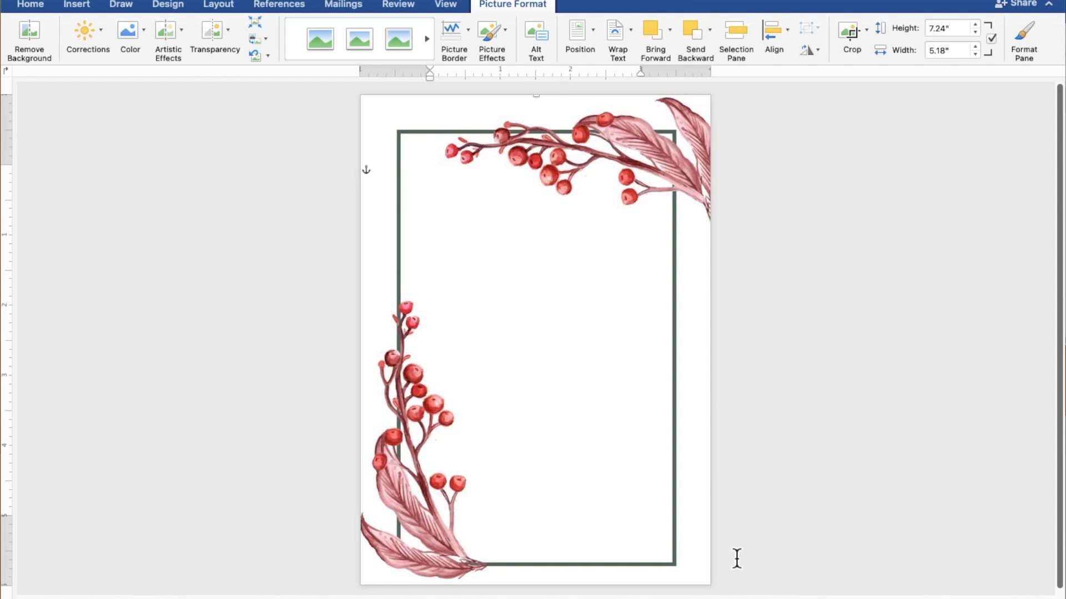
{"action": "left_click", "coordinate": [803, 510]}
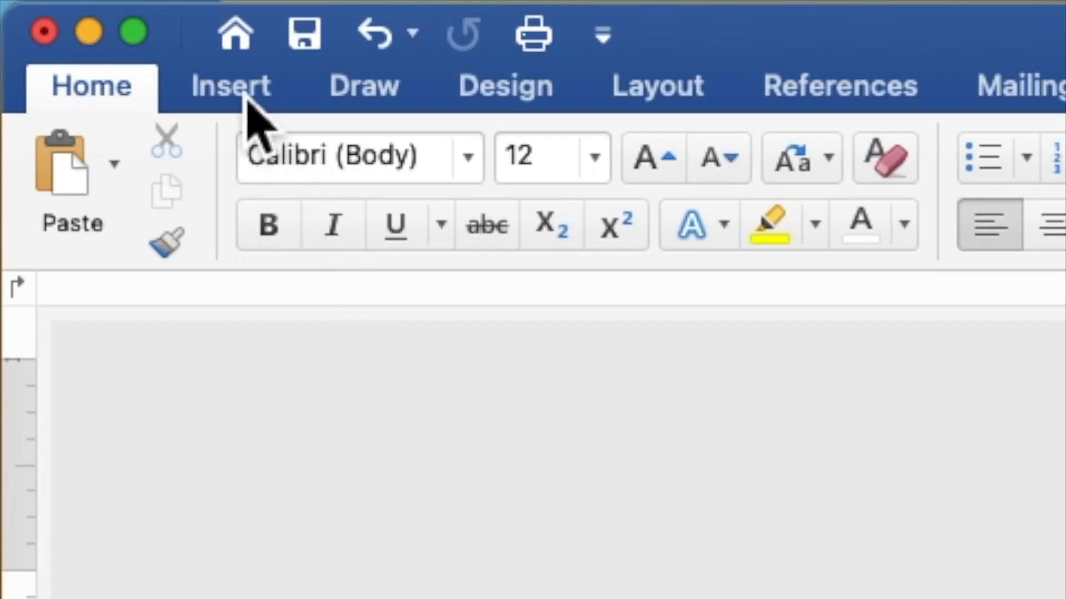
Step: Draw a rectangle inside the berry frame, make it hold text, and widen it to 4.38 inches
{"action": "left_click", "coordinate": [248, 99]}
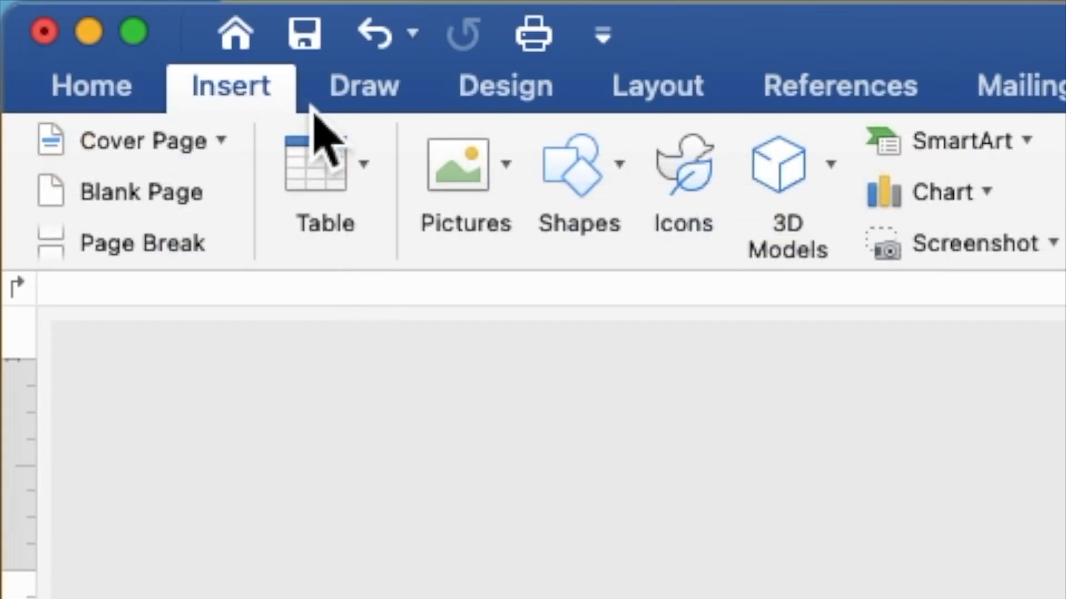
{"action": "left_click", "coordinate": [565, 184]}
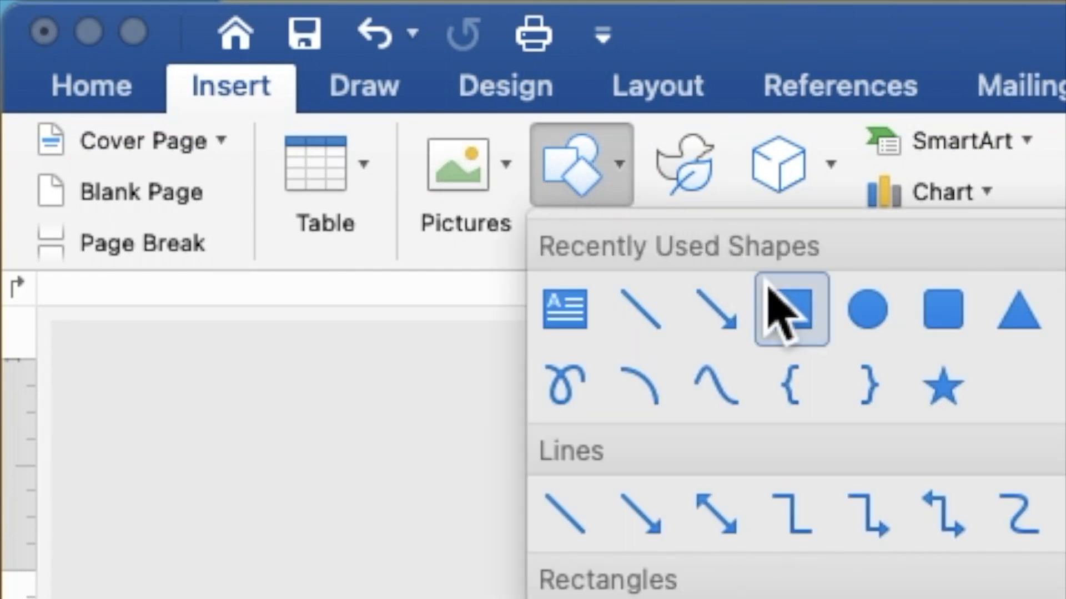
{"action": "left_click", "coordinate": [791, 308]}
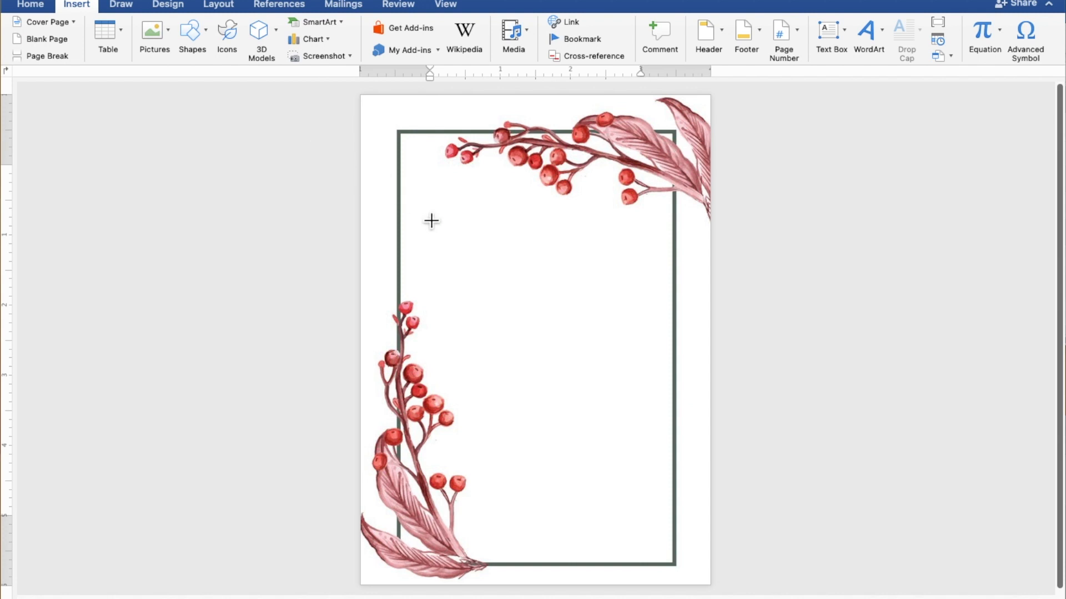
{"action": "mouse_move", "coordinate": [424, 214]}
{"action": "left_mouse_down"}
{"action": "mouse_move", "coordinate": [510, 413]}
{"action": "mouse_move", "coordinate": [605, 471]}
{"action": "mouse_move", "coordinate": [676, 475]}
{"action": "mouse_move", "coordinate": [698, 512]}
{"action": "left_mouse_up"}
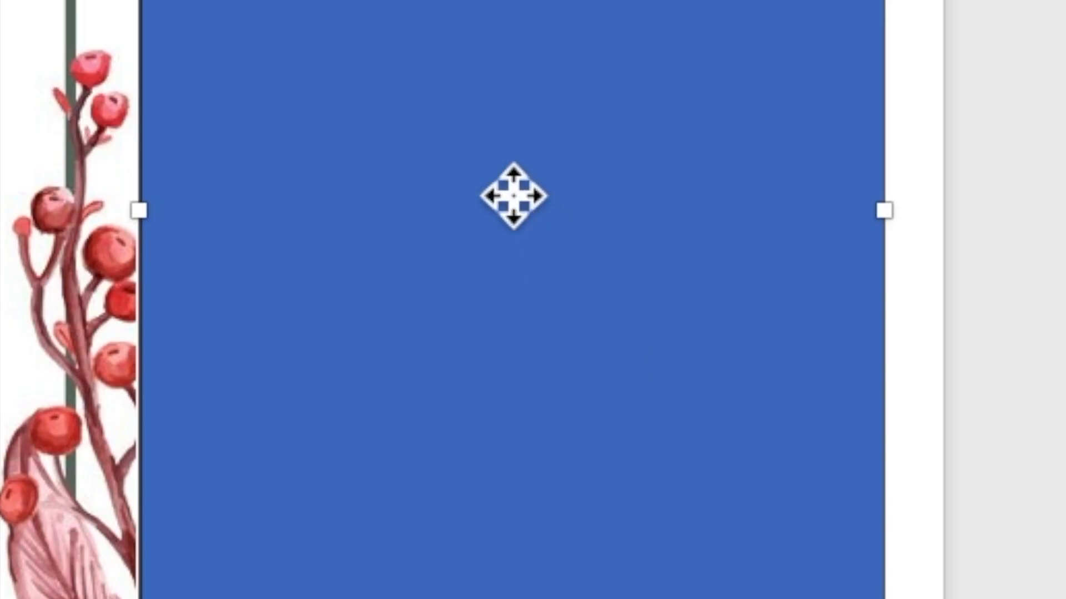
{"action": "right_click", "coordinate": [552, 345]}
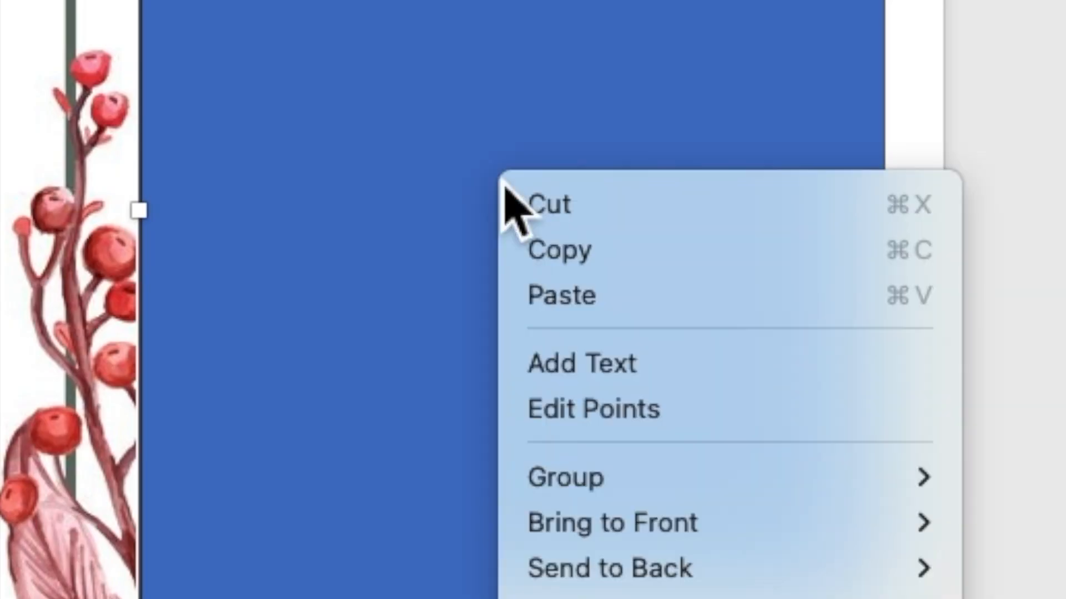
{"action": "left_click", "coordinate": [567, 371]}
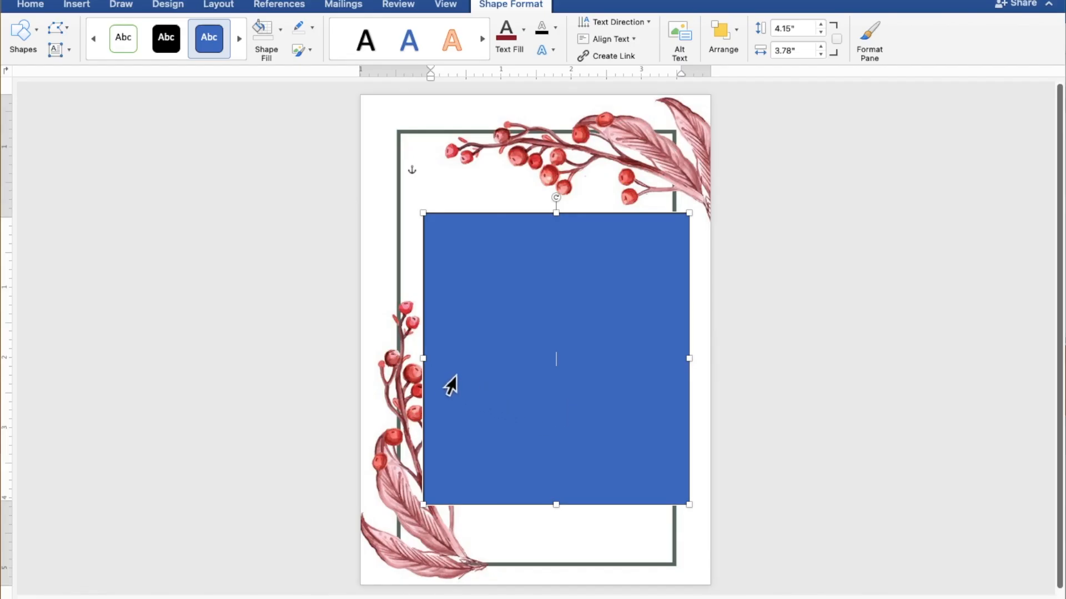
{"action": "left_click_drag", "start_coordinate": [431, 368], "coordinate": [391, 361]}
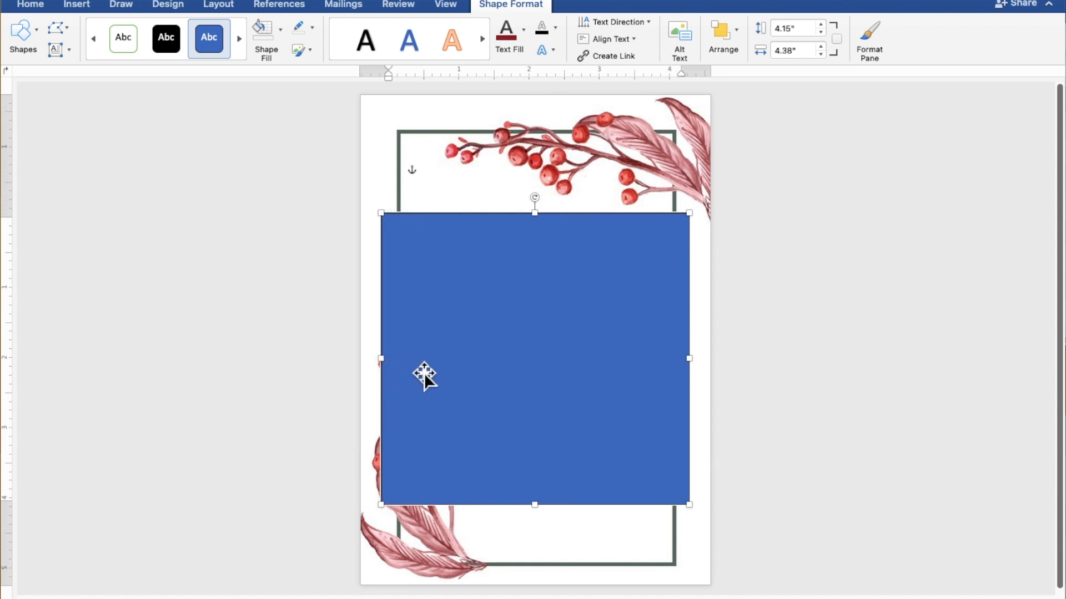
Step: Type TOGETHER WITH THEIR FAMILIES, then the groom's name, AND, and the bride's name on separate lines
{"action": "scroll", "coordinate": [424, 372], "scroll_direction": "up", "scroll_amount": 7}
{"action": "scroll", "coordinate": [424, 373], "scroll_direction": "up", "scroll_amount": 1}
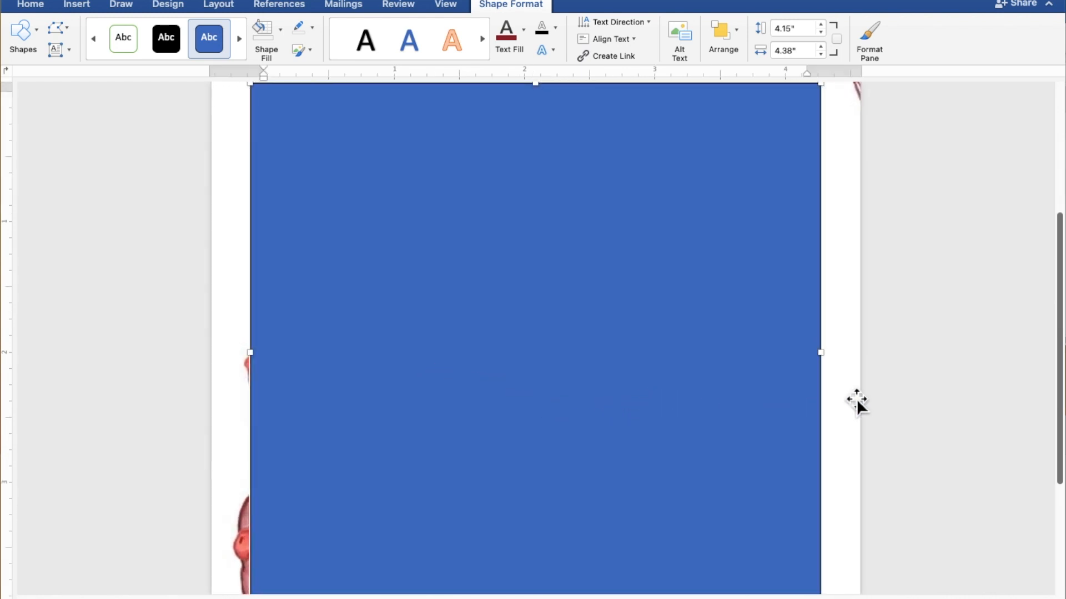
{"action": "type", "text": "TOGETHER WITH THEIR"}
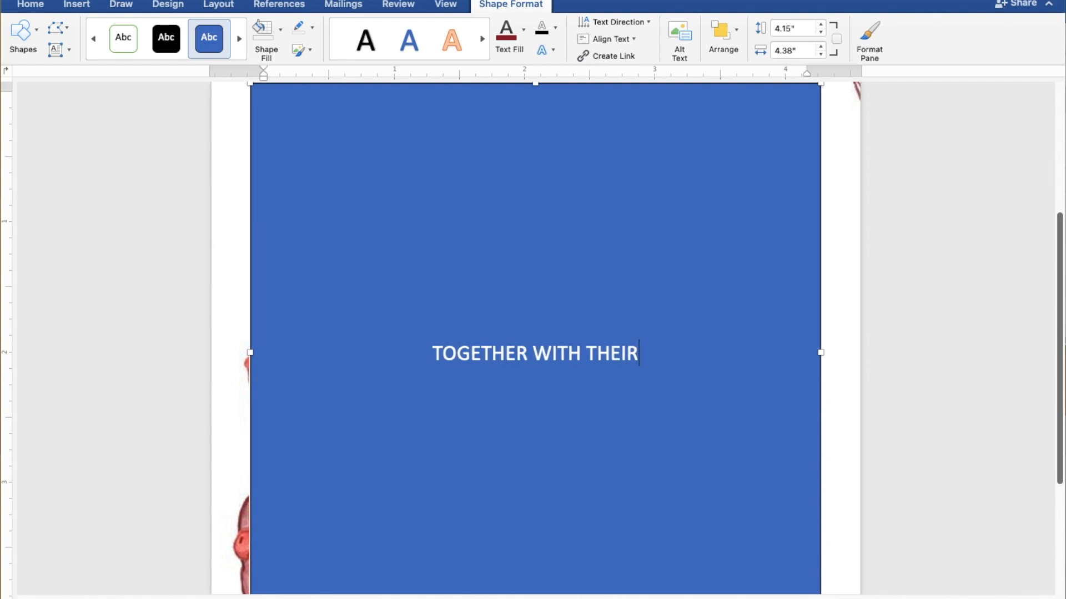
{"action": "type", "text": " FAMILIES"}
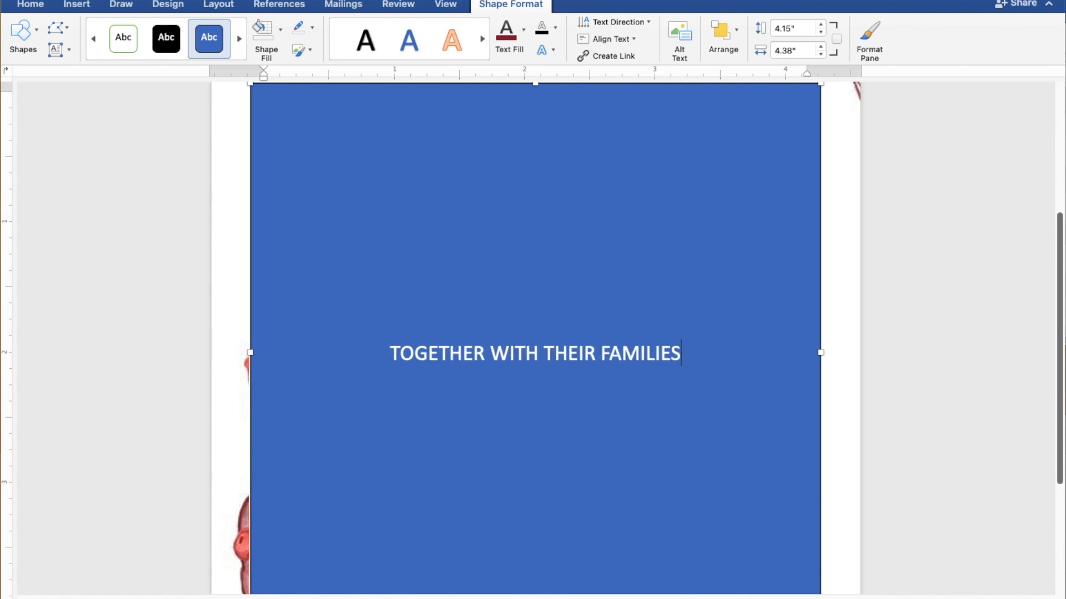
{"action": "key", "text": "Return"}
{"action": "key", "text": "Return"}
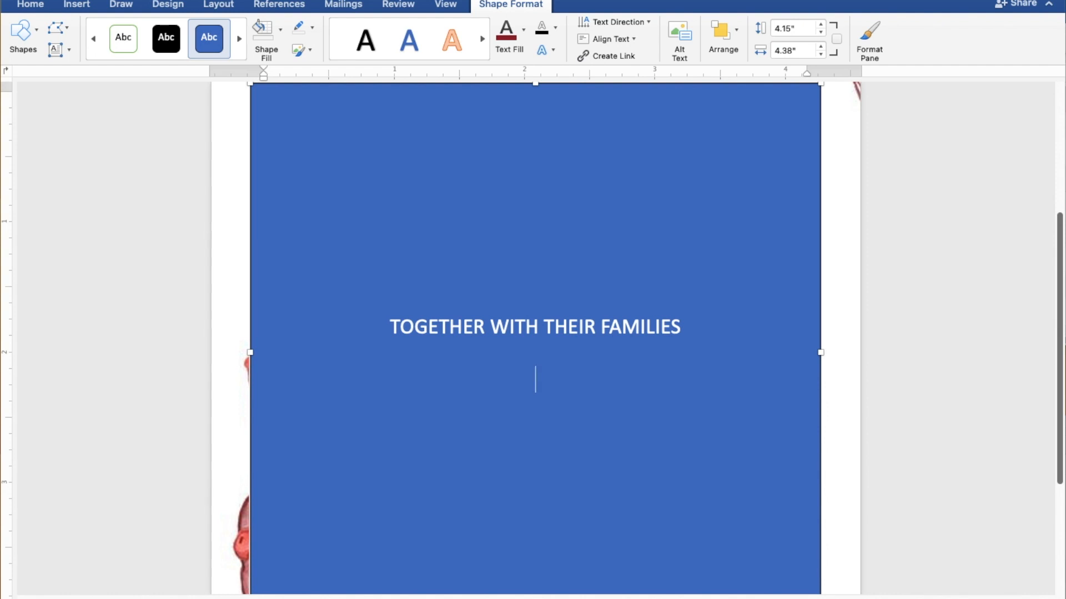
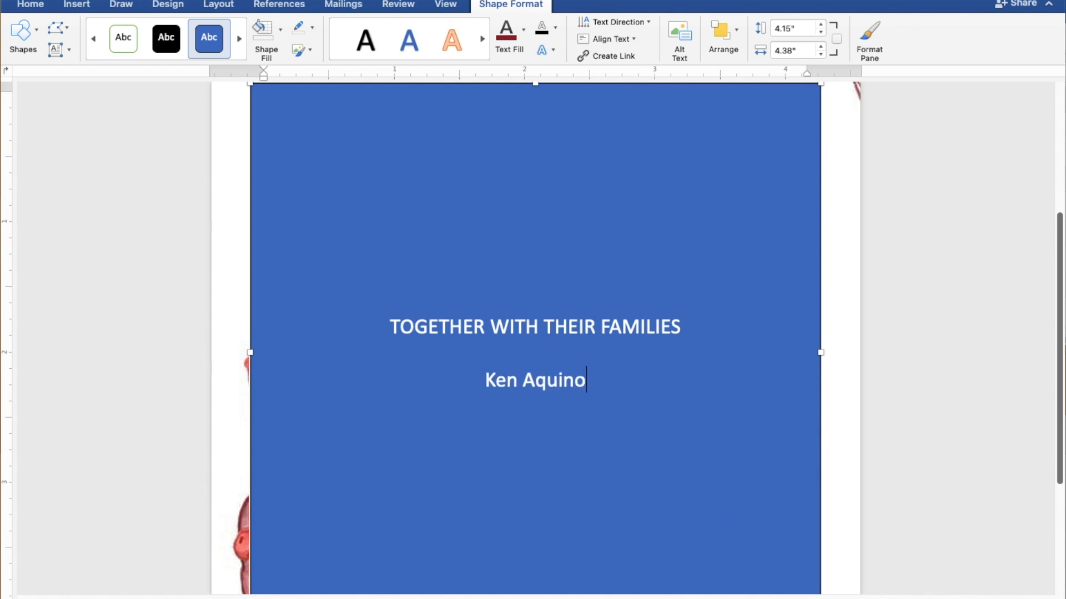
{"action": "key", "text": "Return"}
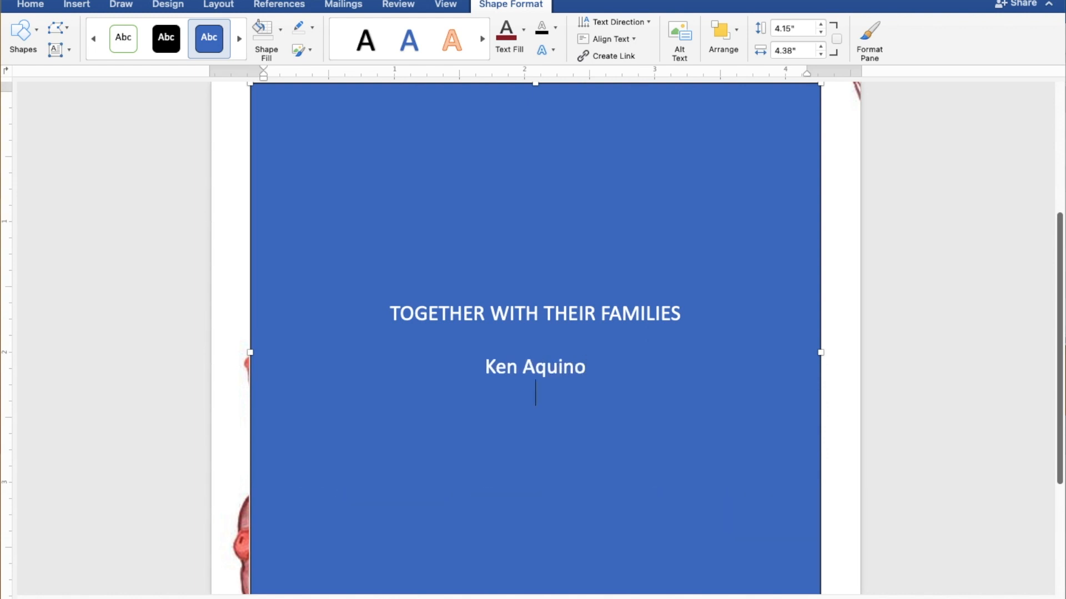
{"action": "type", "text": "AND"}
{"action": "key", "text": "Return"}
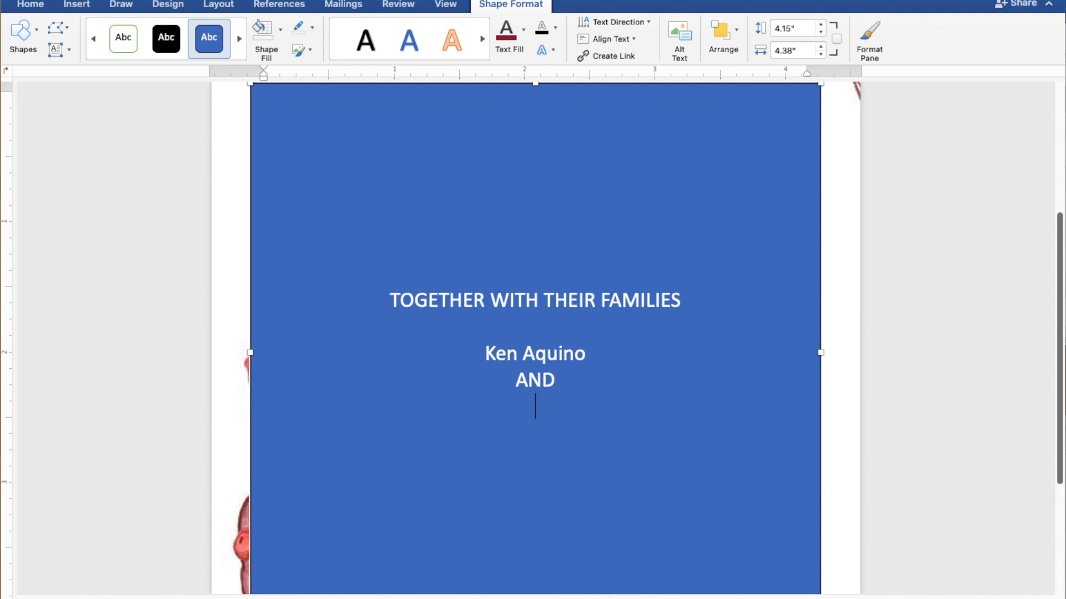
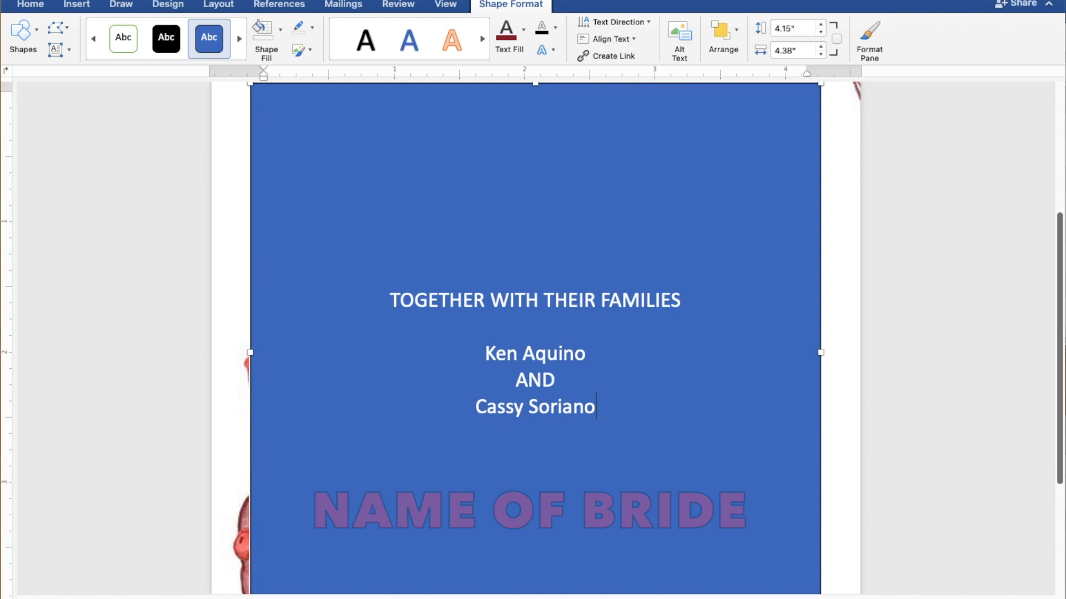
{"action": "key", "text": "Return"}
{"action": "key", "text": "Return"}
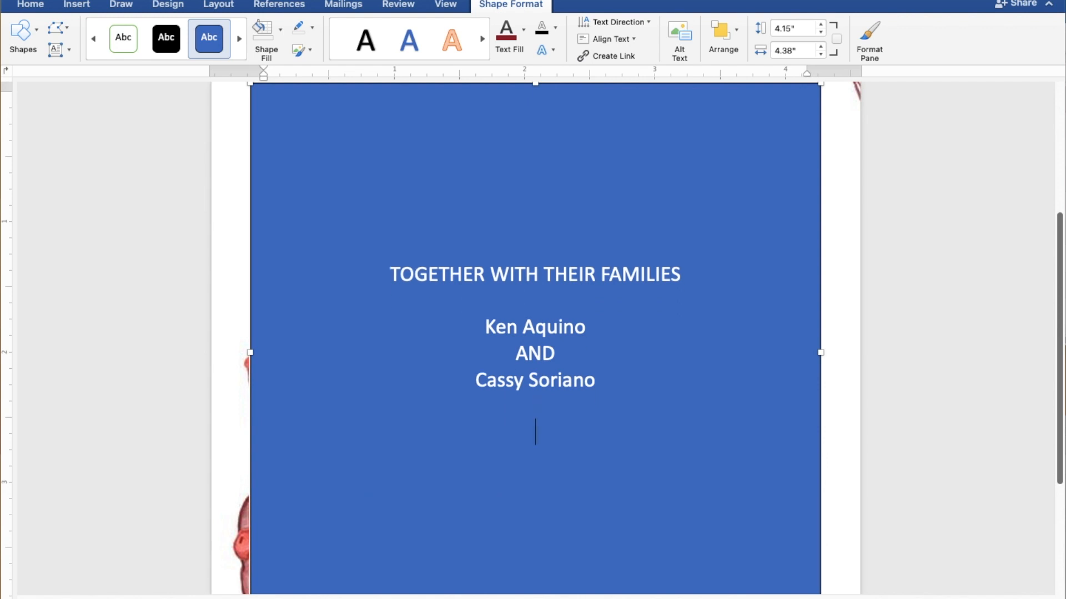
Step: Add the lines REQUEST THE PLEASURE OF YOUR PRESENCE and AS THEY JOYFULLY UNITE IN MARRIAGE
{"action": "type", "text": "REQUE"}
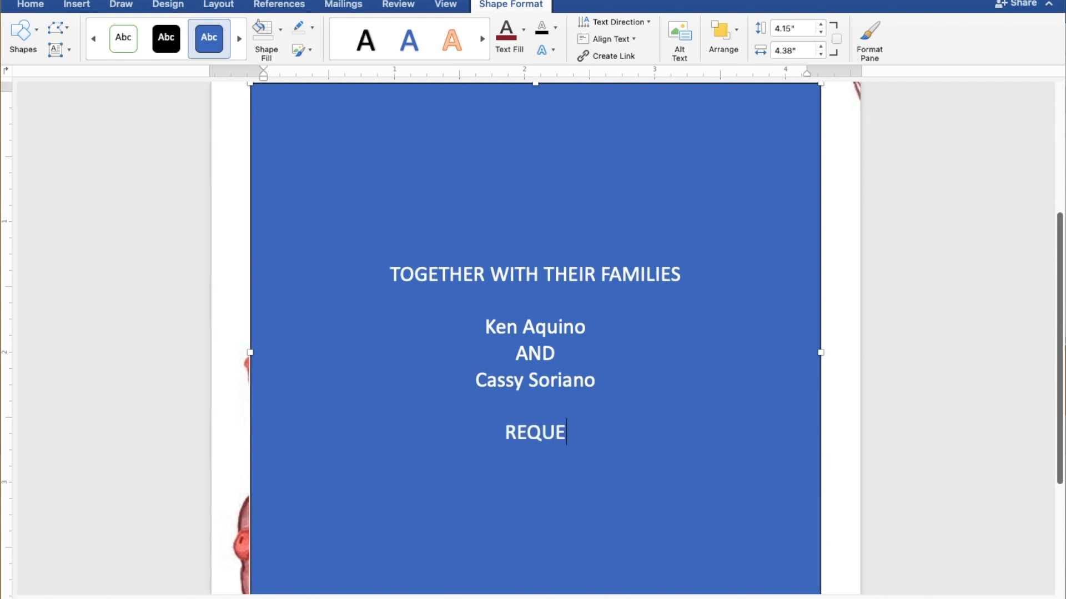
{"action": "type", "text": "ST T"}
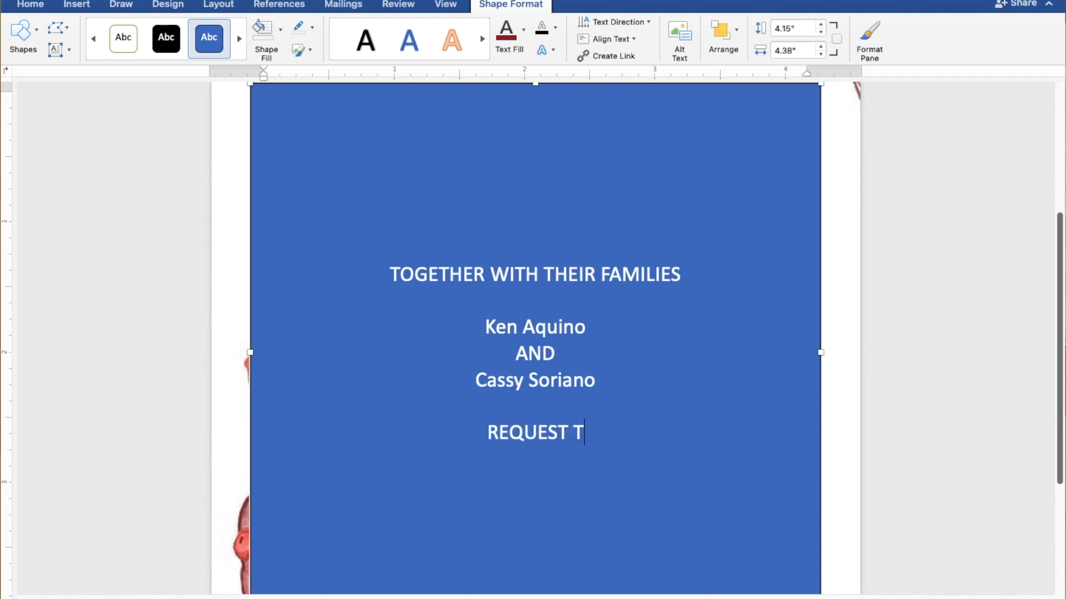
{"action": "type", "text": "HE PLEASURE"}
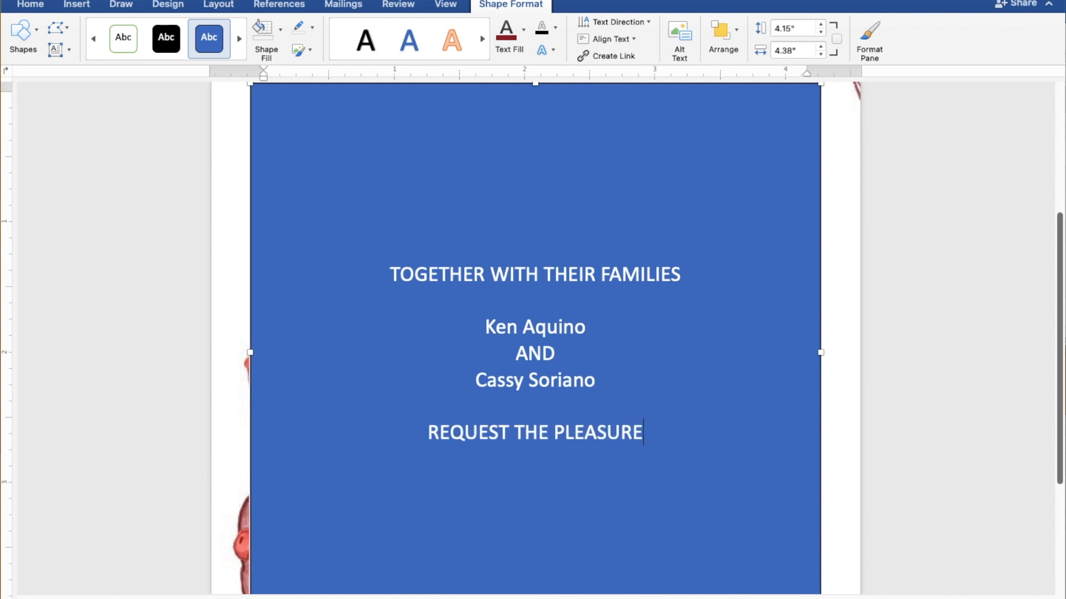
{"action": "type", "text": " OF"}
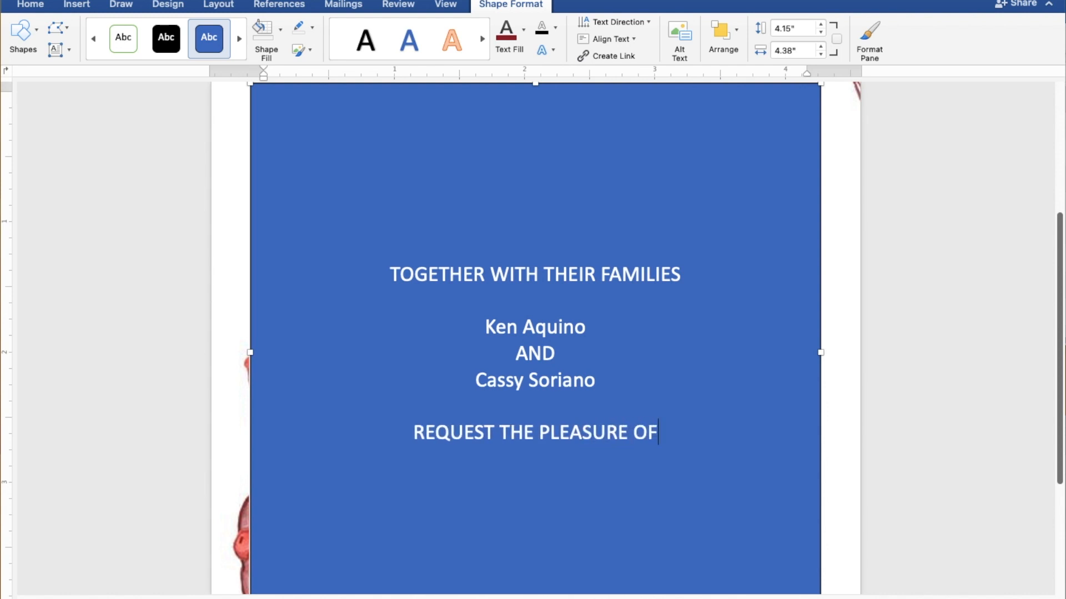
{"action": "type", "text": " YOU"}
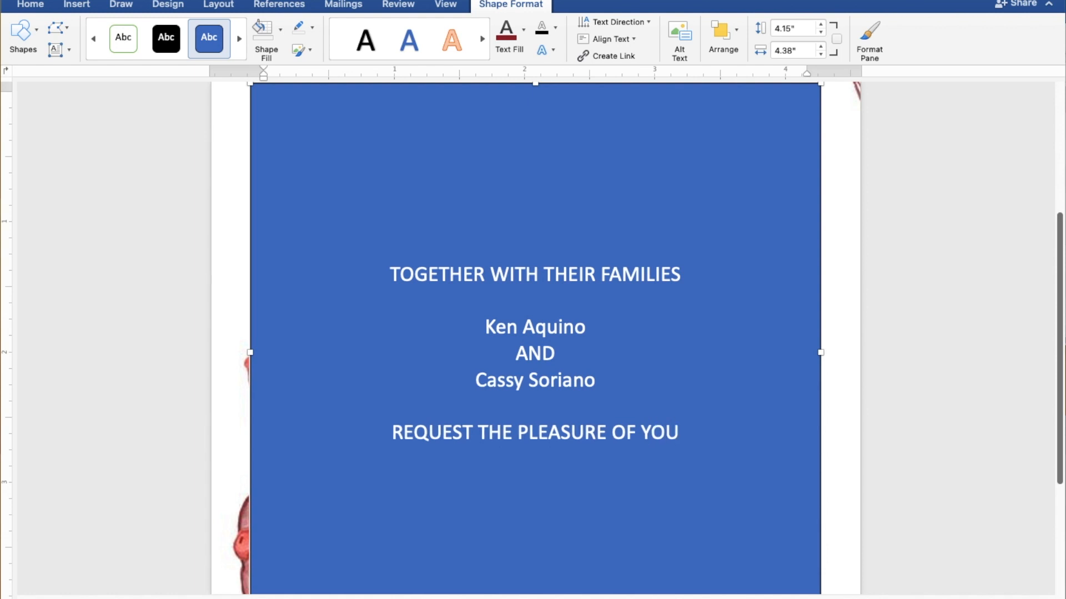
{"action": "type", "text": "R P"}
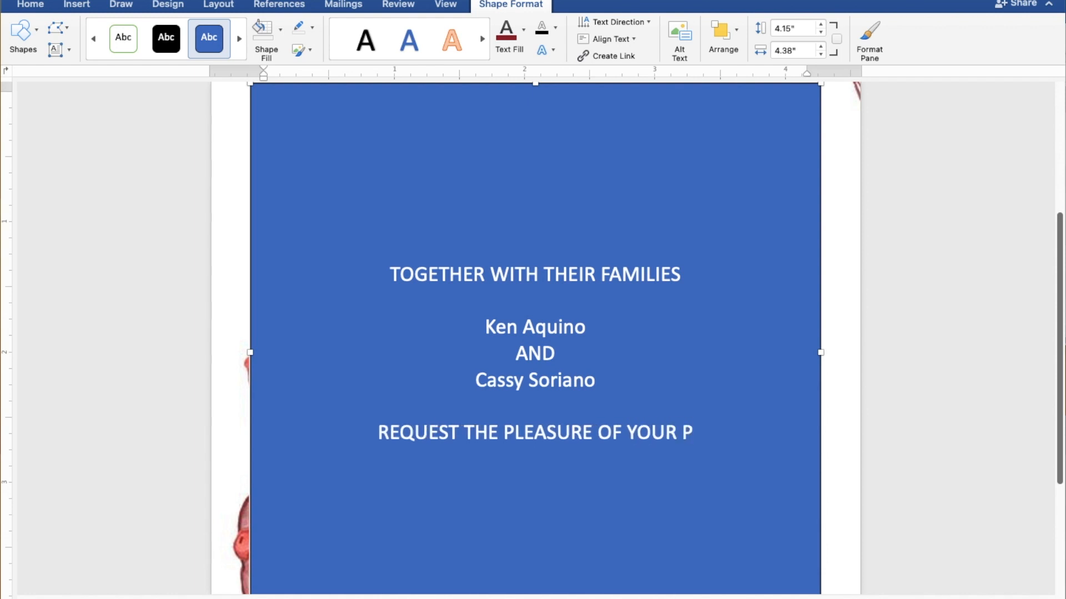
{"action": "type", "text": "RES"}
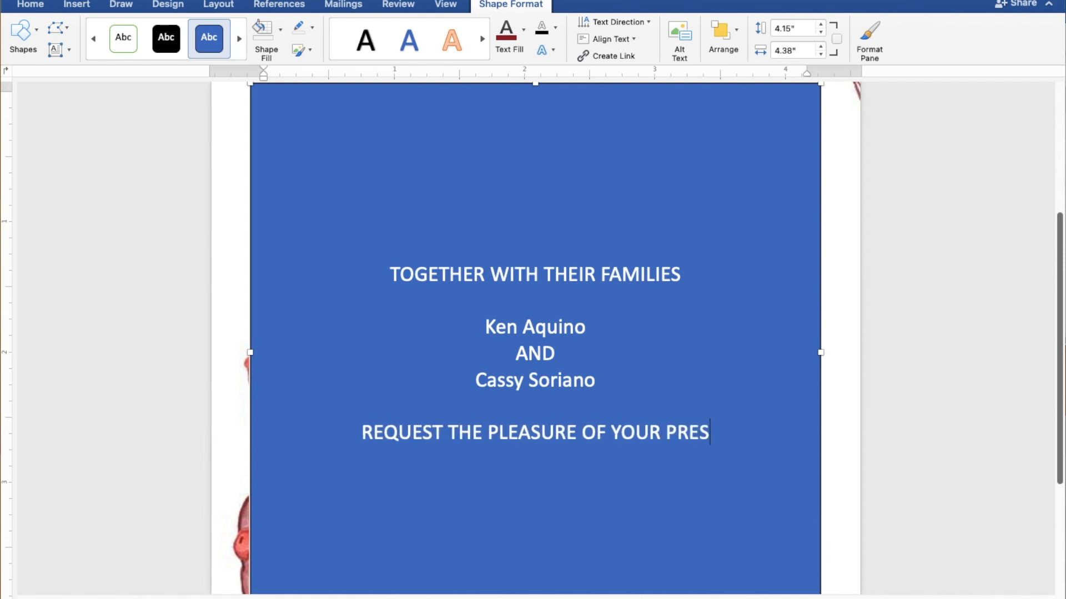
{"action": "type", "text": "ENCE"}
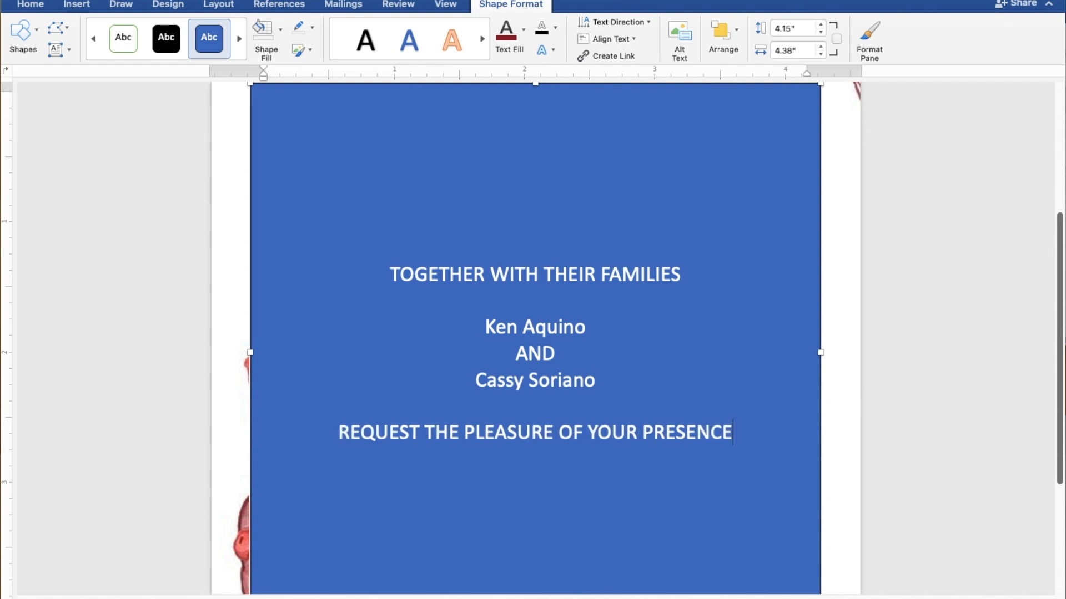
{"action": "key", "text": "Return"}
{"action": "type", "text": "AS THE"}
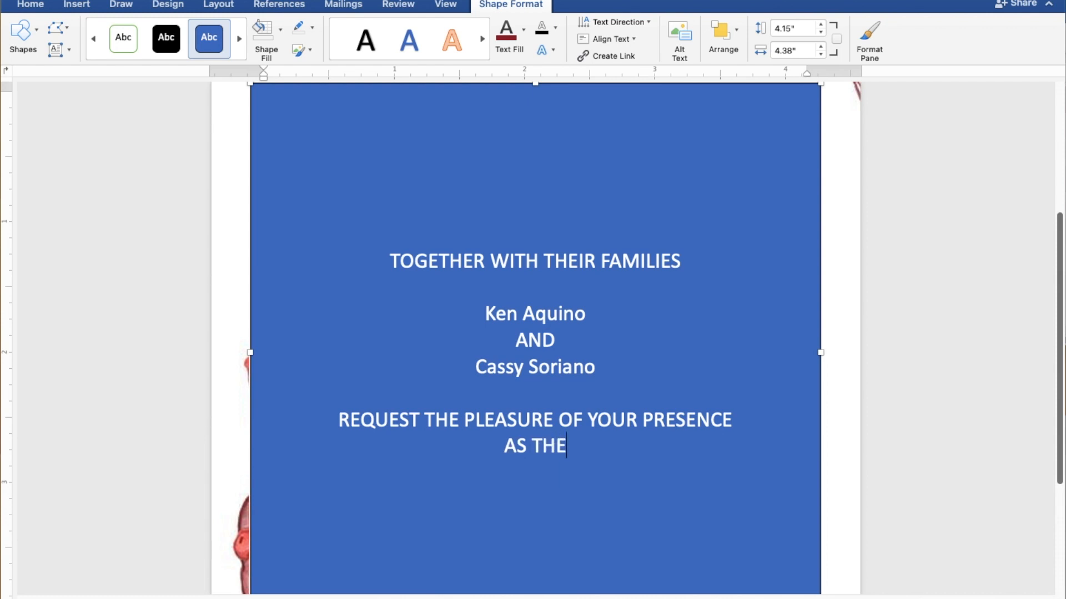
{"action": "type", "text": "Y J"}
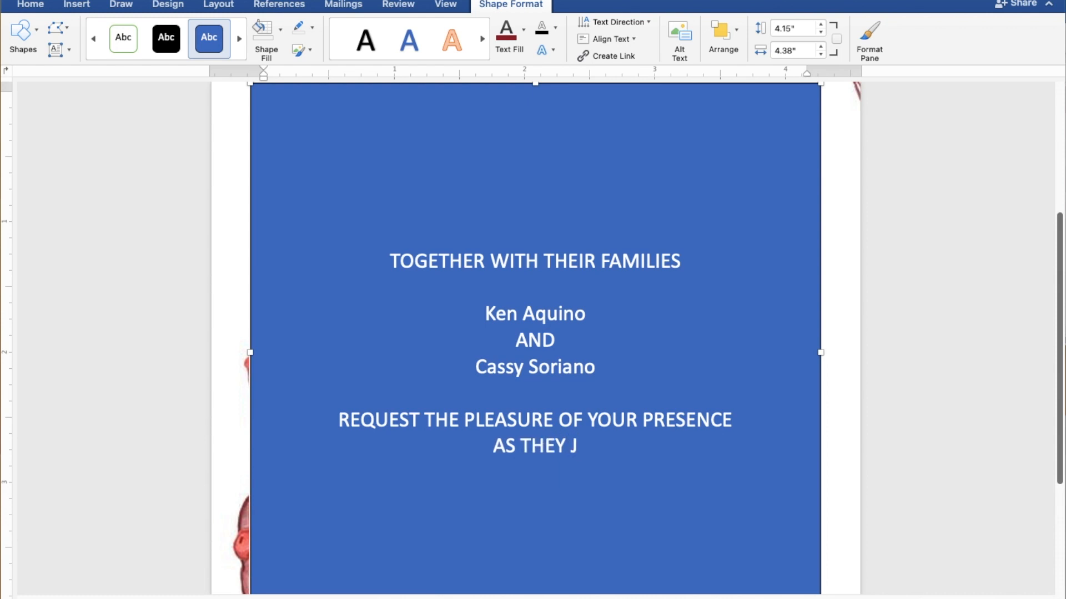
{"action": "type", "text": "OYFU"}
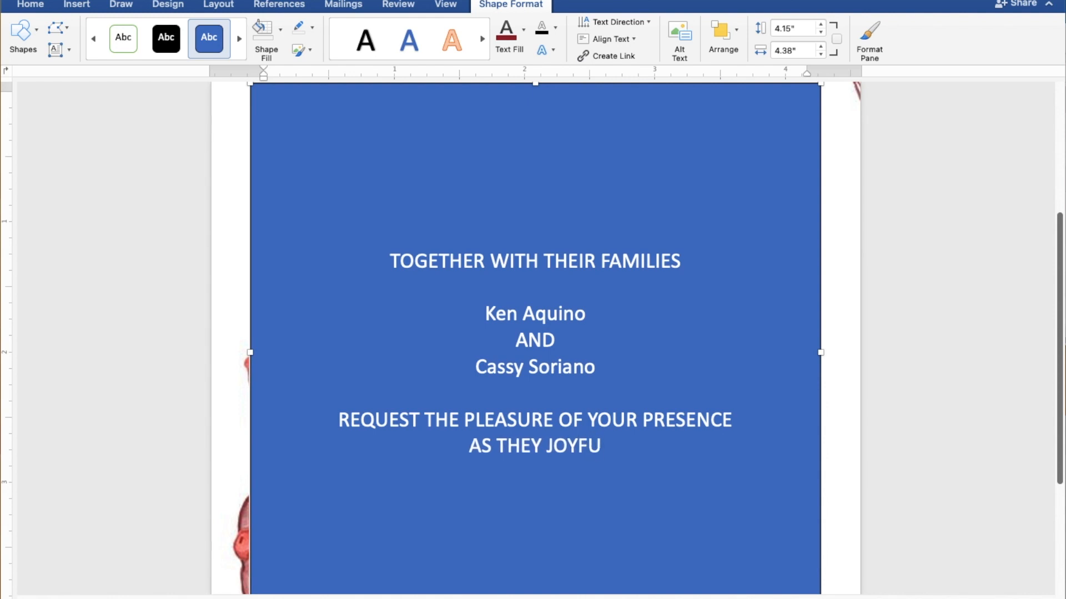
{"action": "type", "text": "LL"}
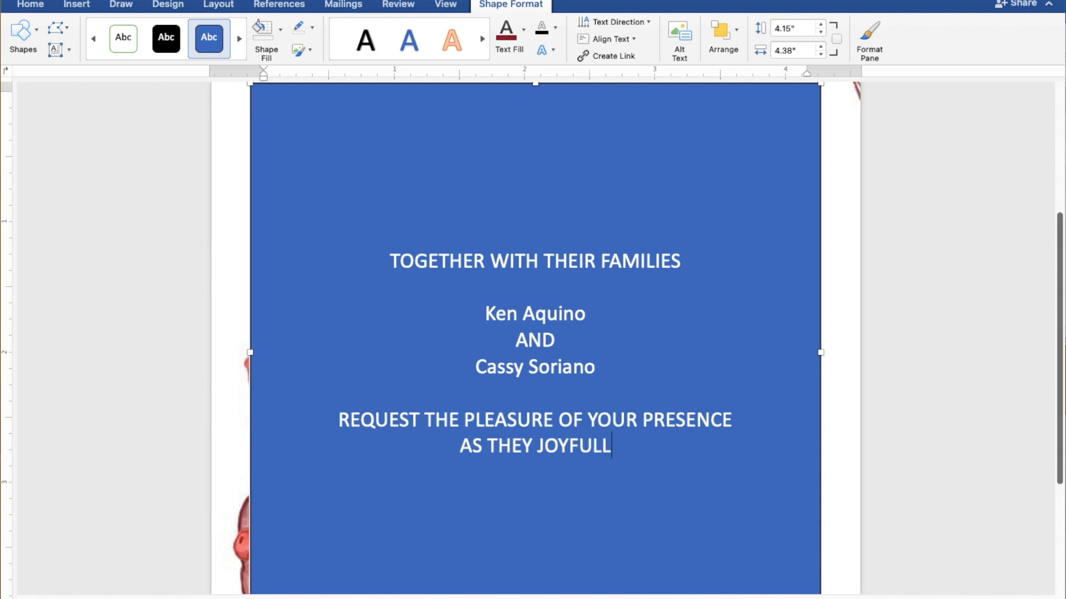
{"action": "type", "text": "Y UNITE "}
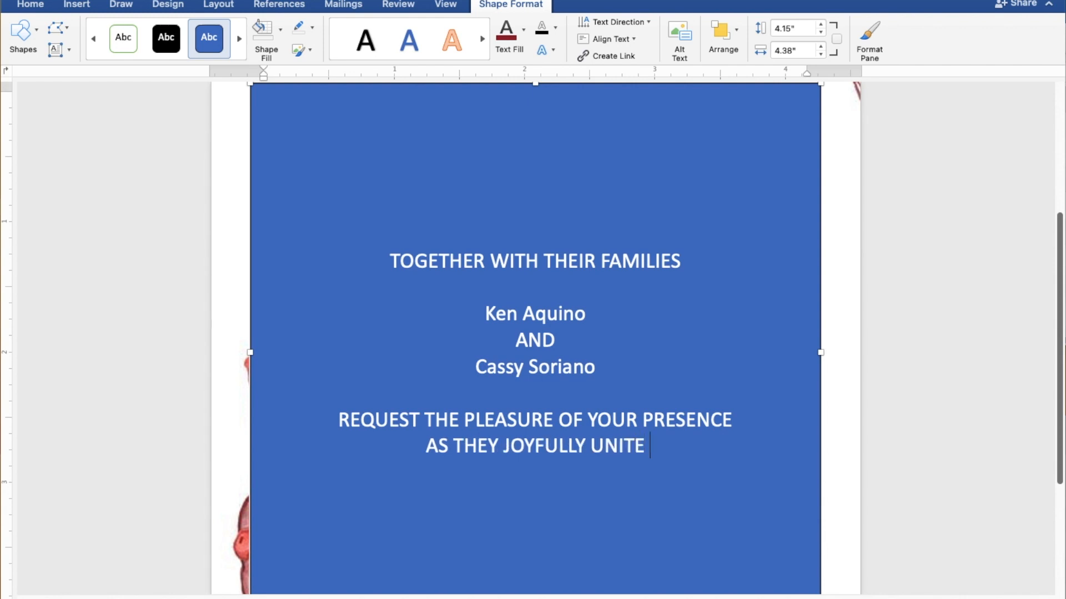
{"action": "type", "text": "I"}
{"action": "type", "text": "N "}
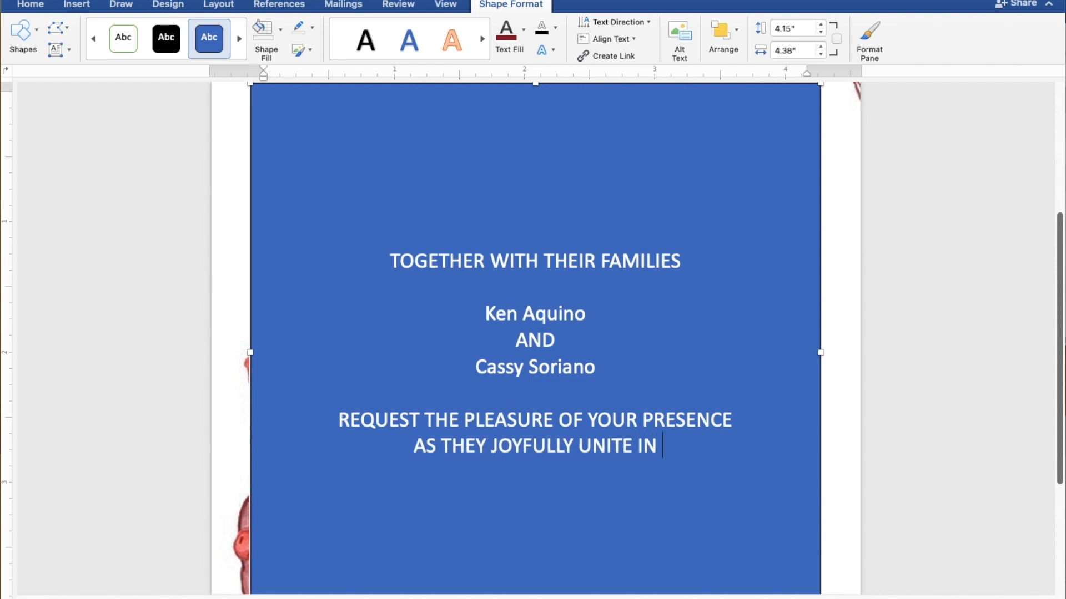
{"action": "type", "text": "MARR"}
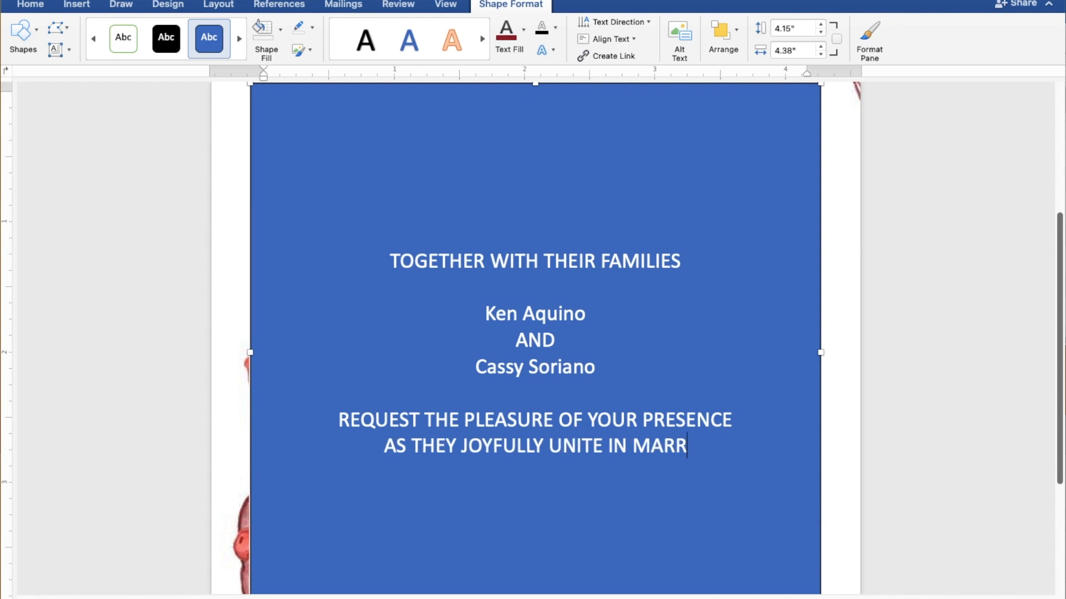
{"action": "type", "text": "IAGE"}
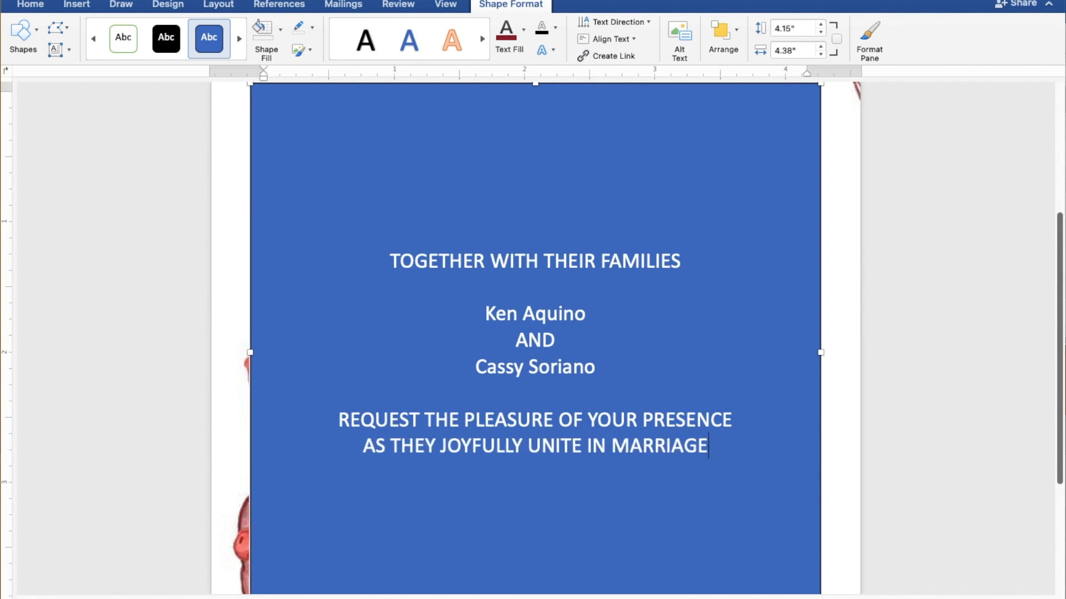
{"action": "key", "text": "Return"}
{"action": "key", "text": "Return"}
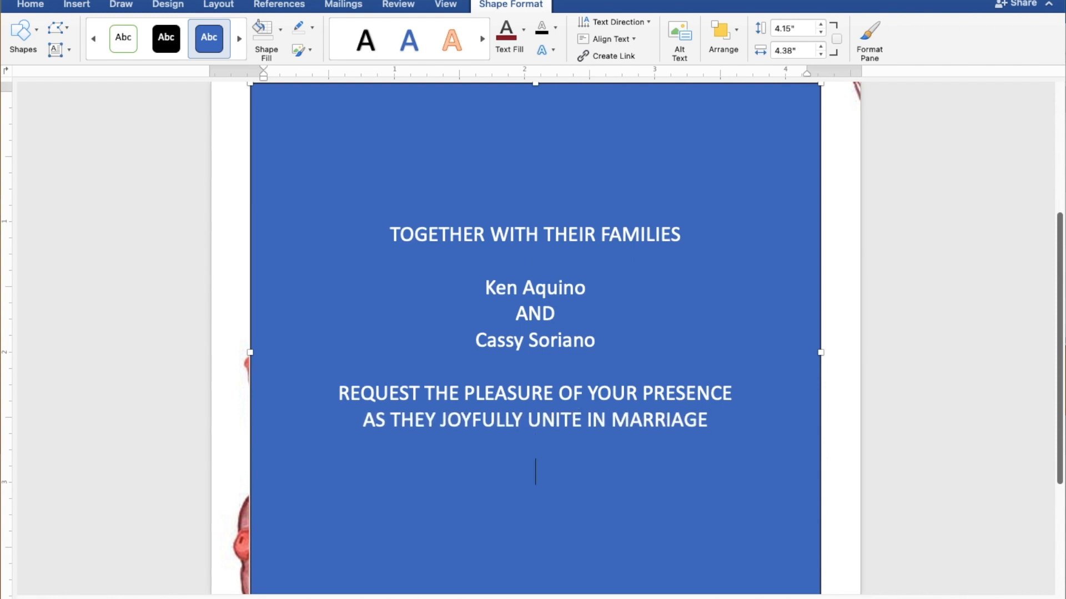
Step: Type the event details SUNDAY, JULY 30, 2023, 10:00 IN THE MORNING and ST. THOMAS AQUINAS PARISH CHURCH
{"action": "type", "text": "S"}
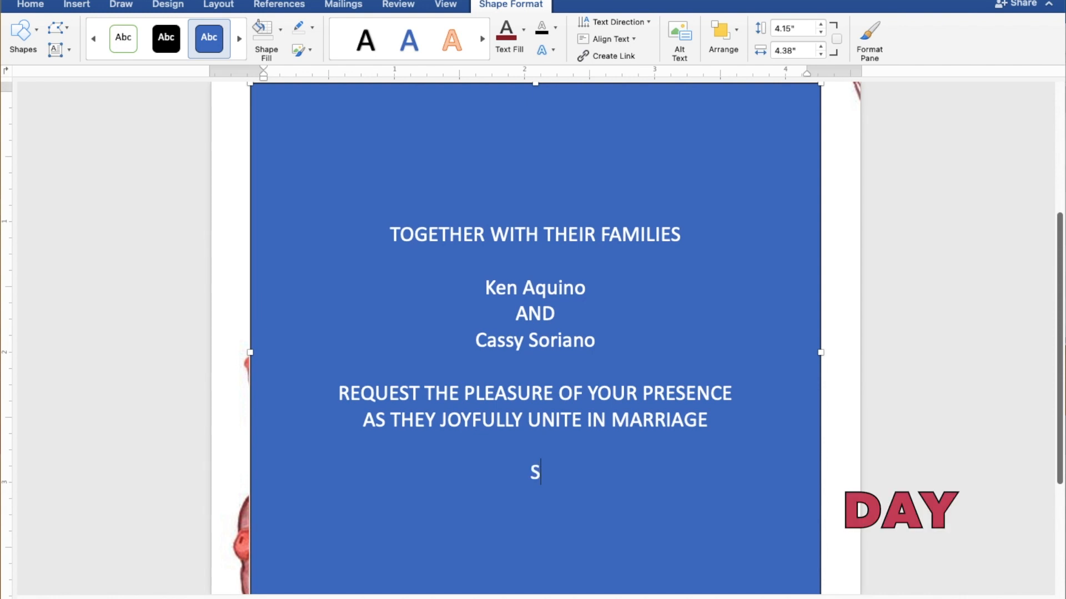
{"action": "type", "text": "UND"}
{"action": "key", "text": "Return"}
{"action": "key", "text": "Return"}
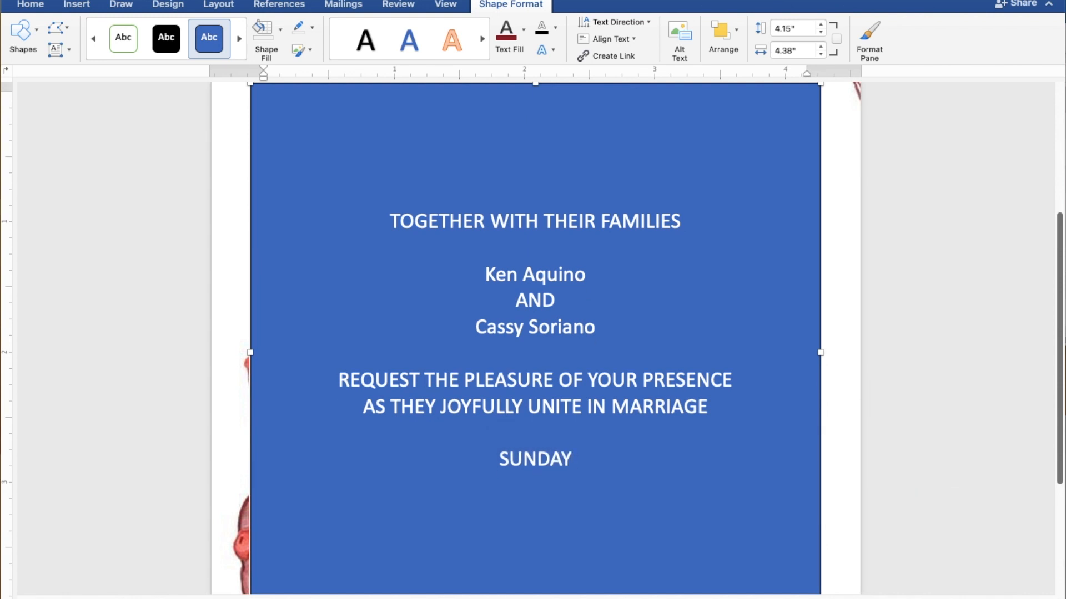
{"action": "type", "text": "JU"}
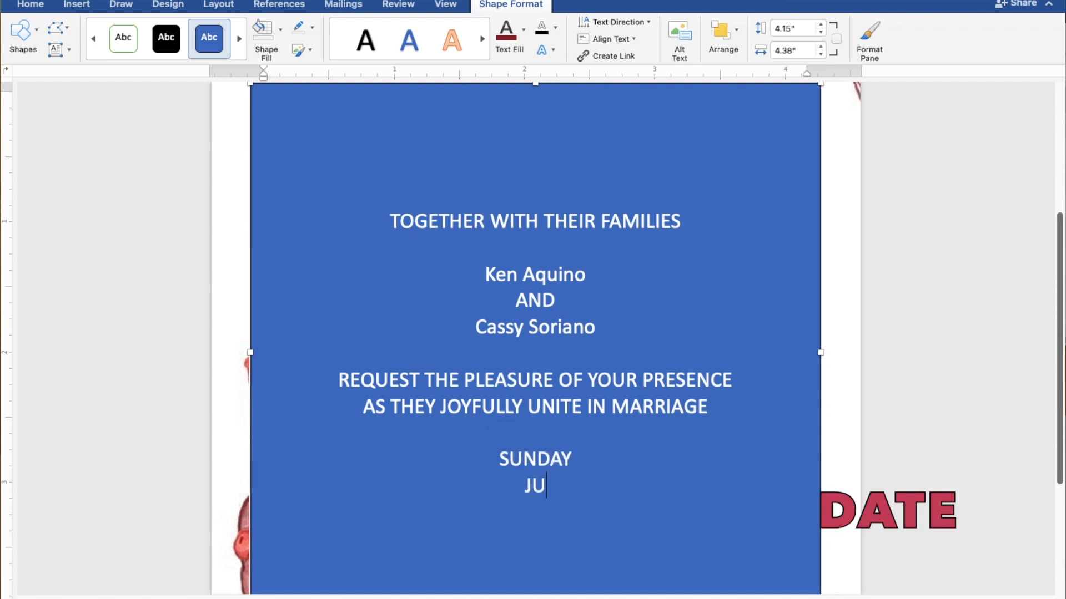
{"action": "type", "text": "LY 30, "}
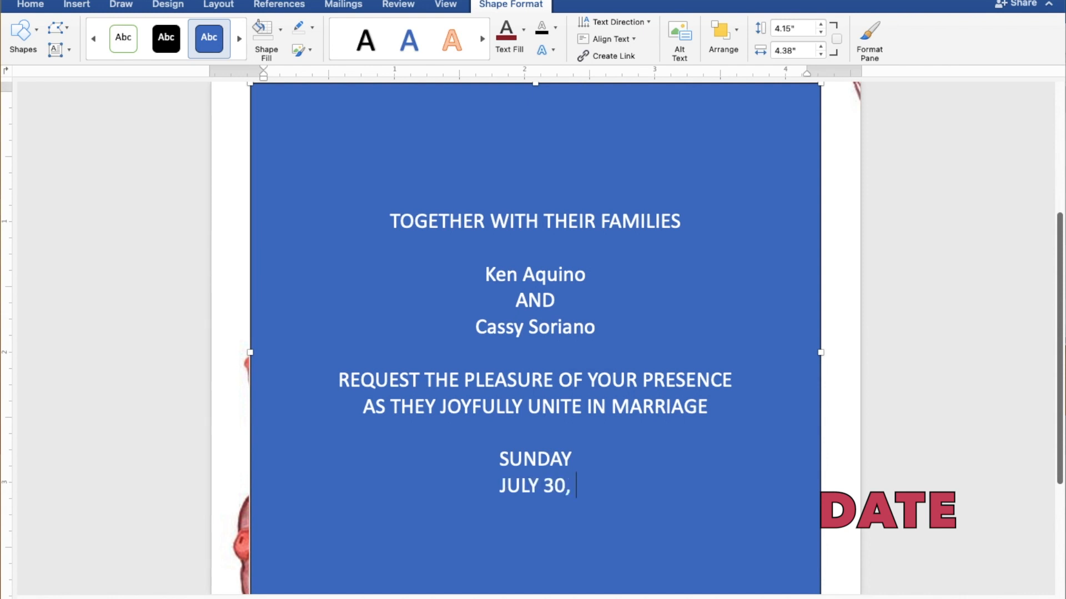
{"action": "type", "text": "2023"}
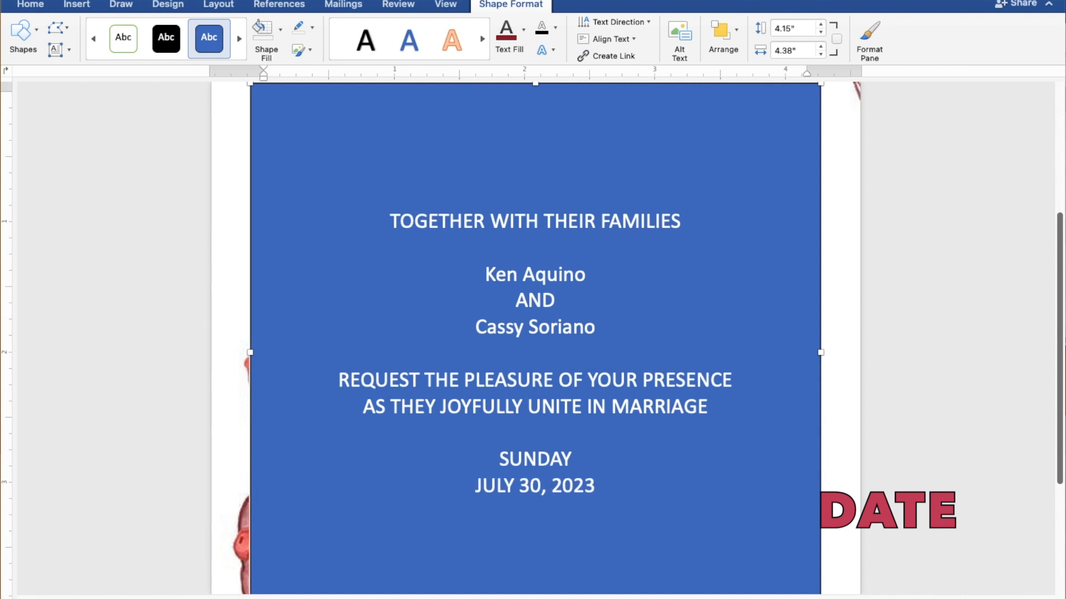
{"action": "key", "text": "Return"}
{"action": "type", "text": "10"}
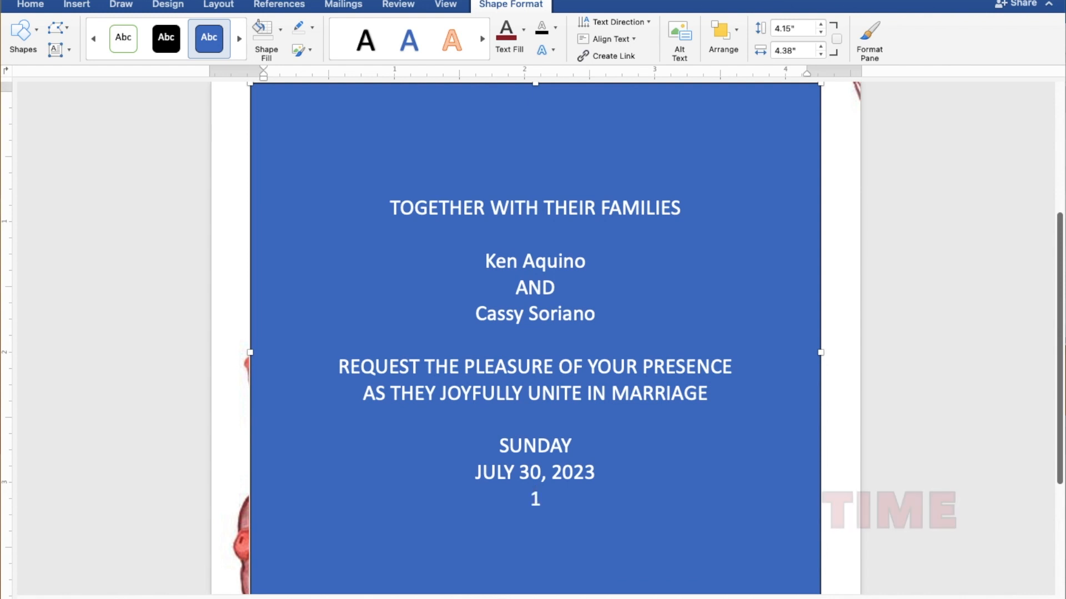
{"action": "type", "text": "00 I"}
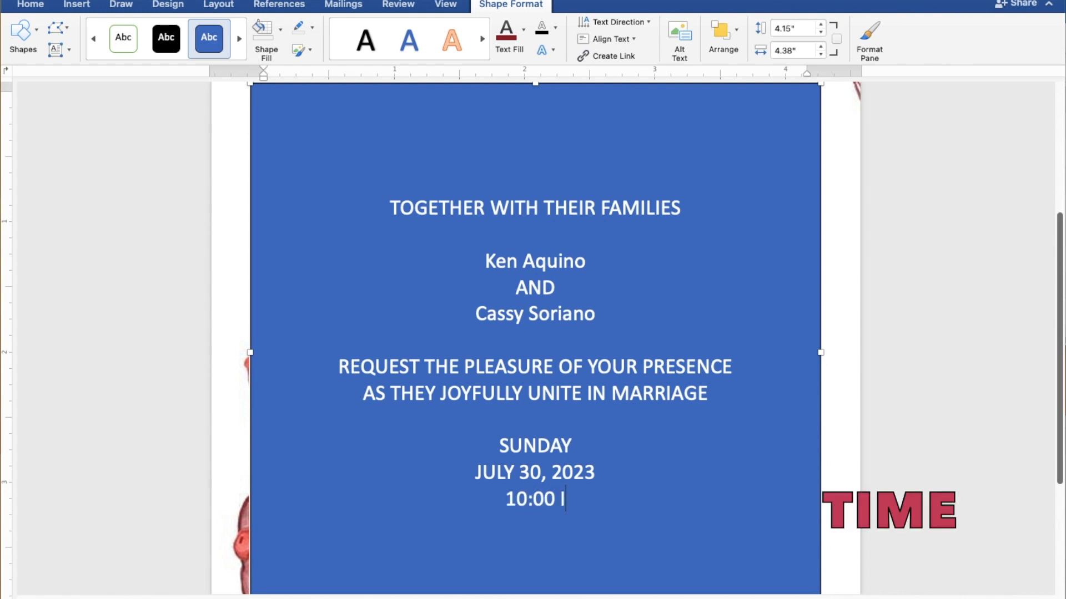
{"action": "type", "text": "N T"}
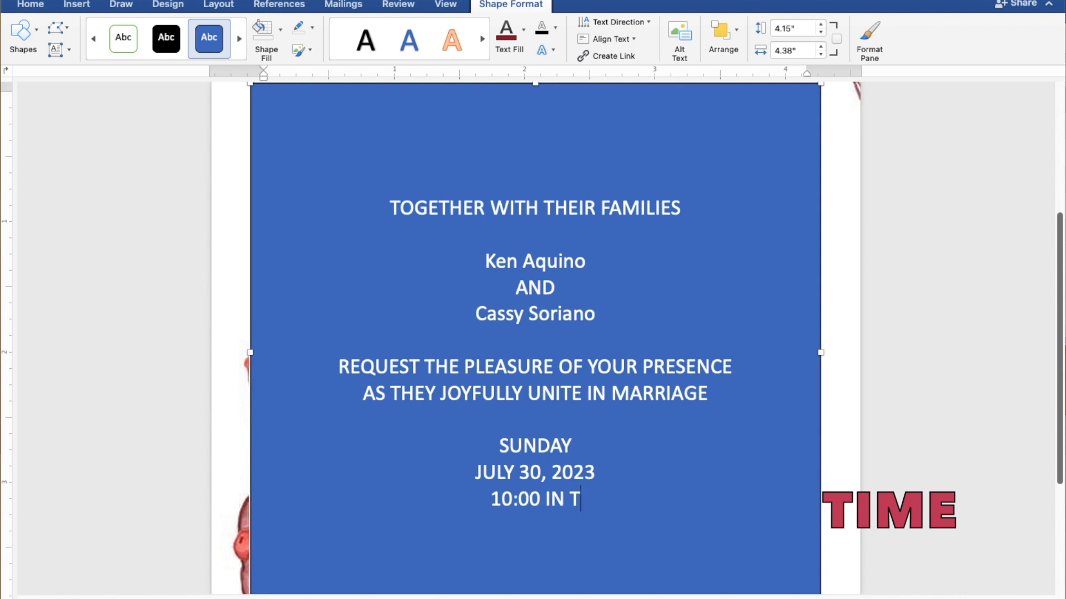
{"action": "type", "text": "HE M"}
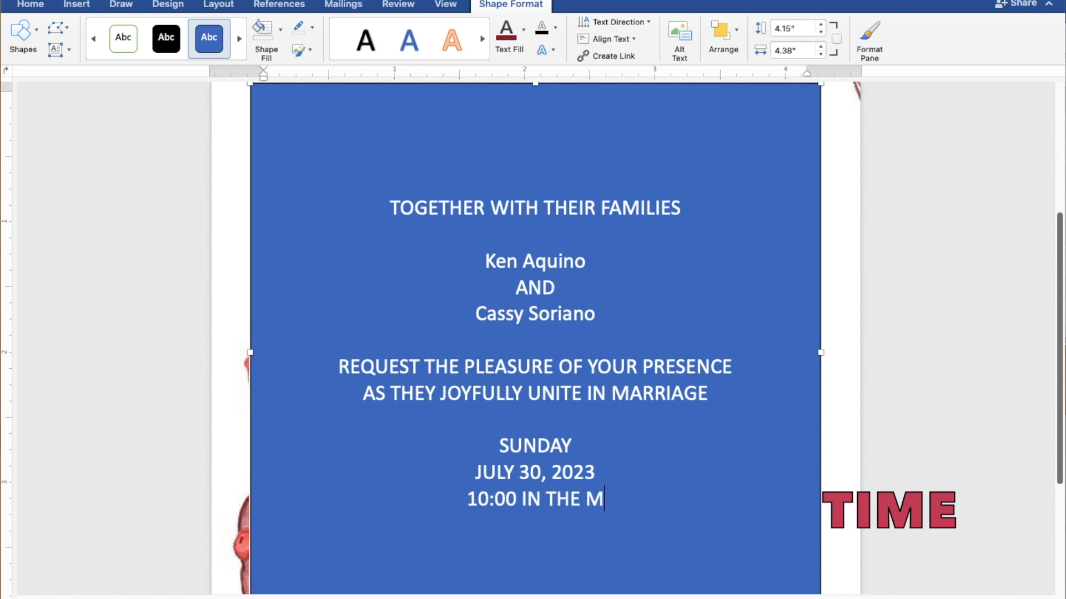
{"action": "type", "text": "ORNING"}
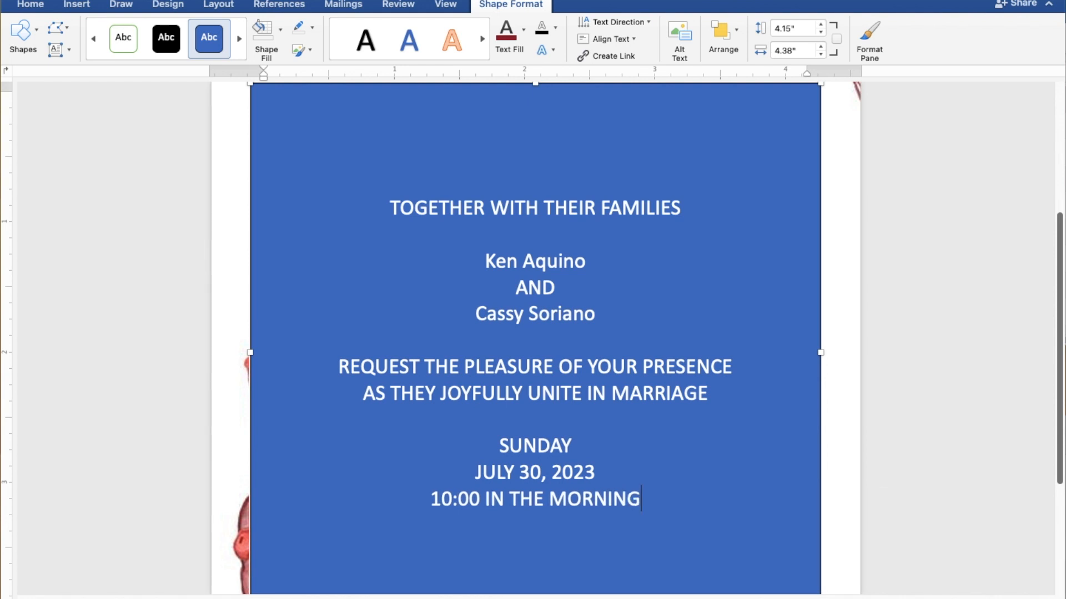
{"action": "key", "text": "Return"}
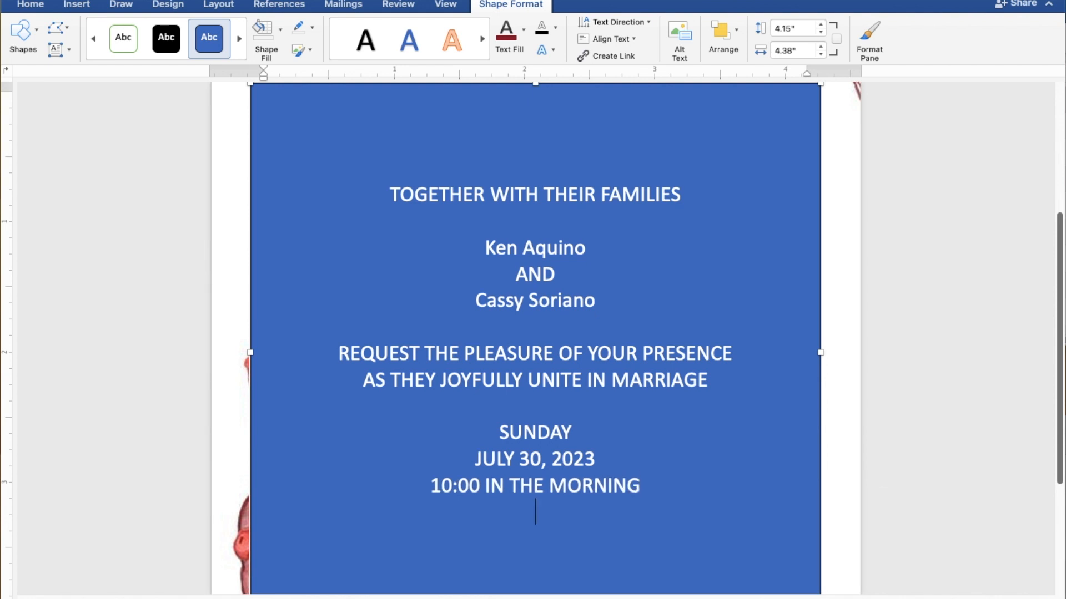
{"action": "type", "text": "ST. THOMAS"}
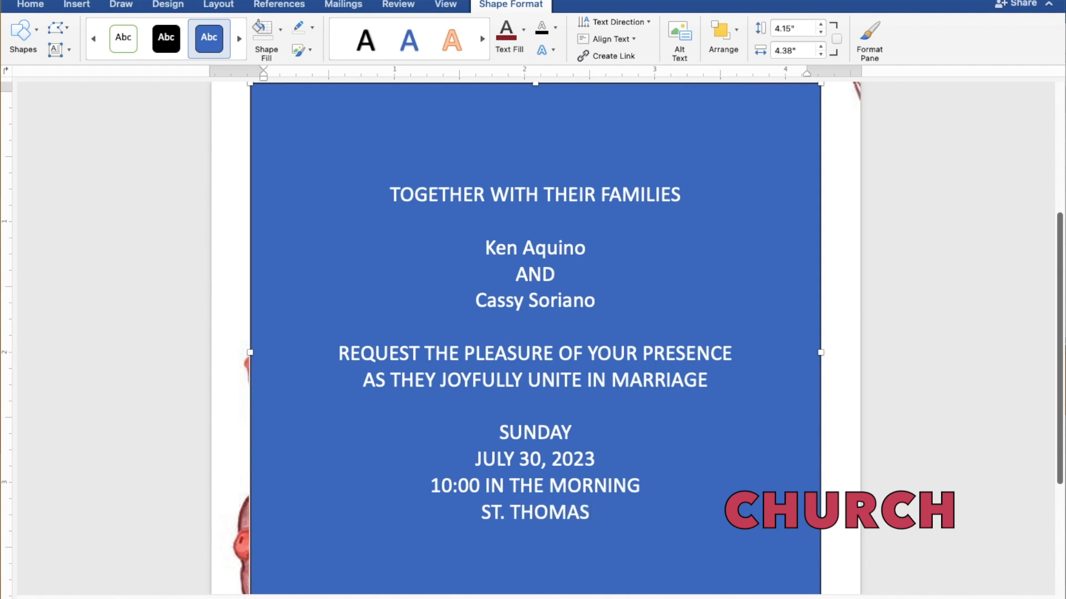
{"action": "type", "text": " AQU"}
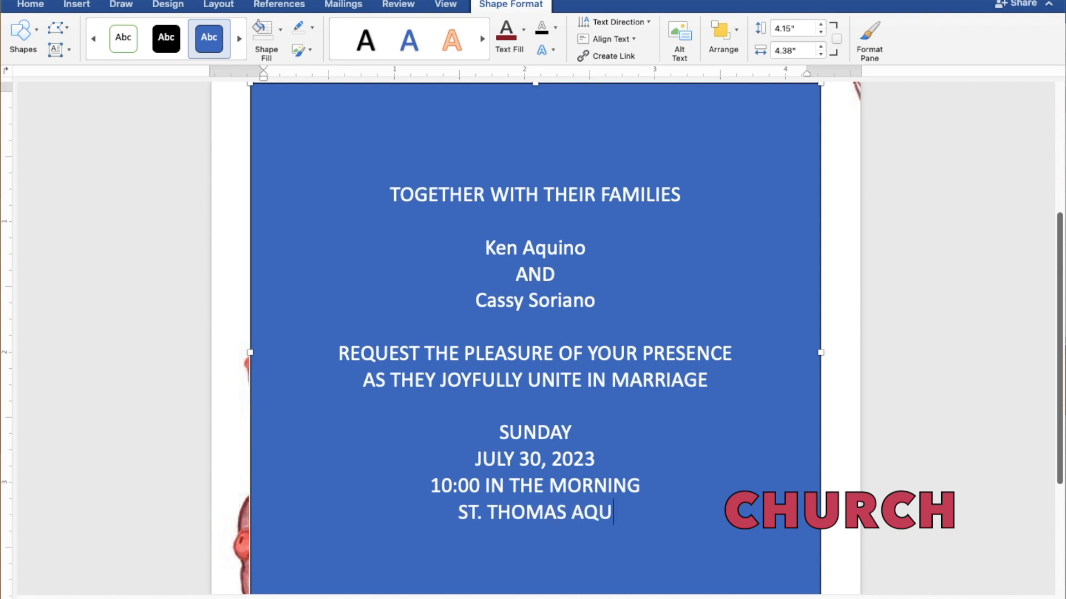
{"action": "type", "text": "INAS"}
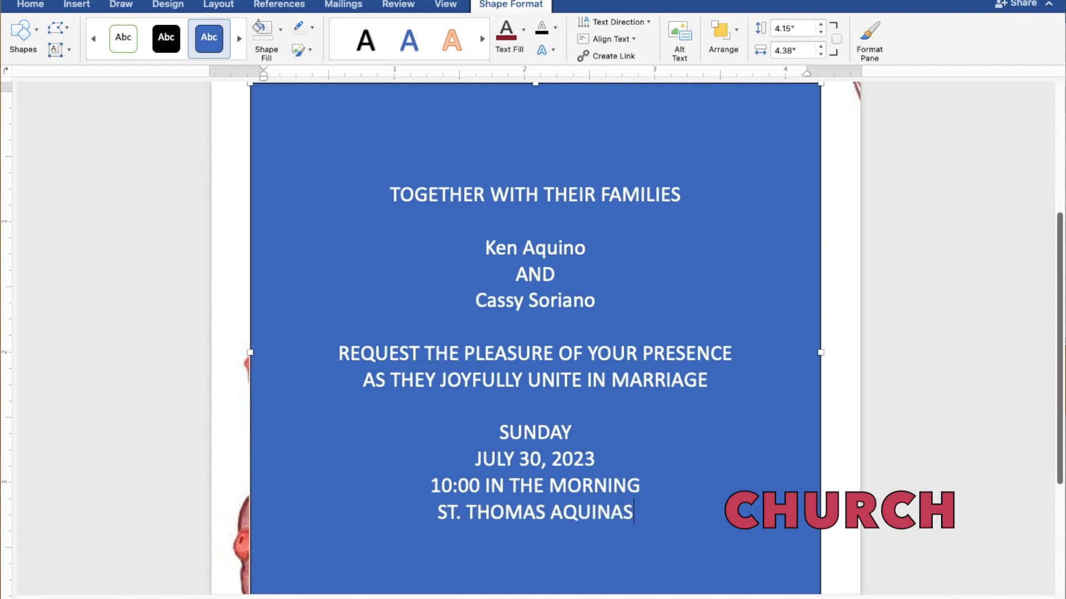
{"action": "type", "text": " PAR"}
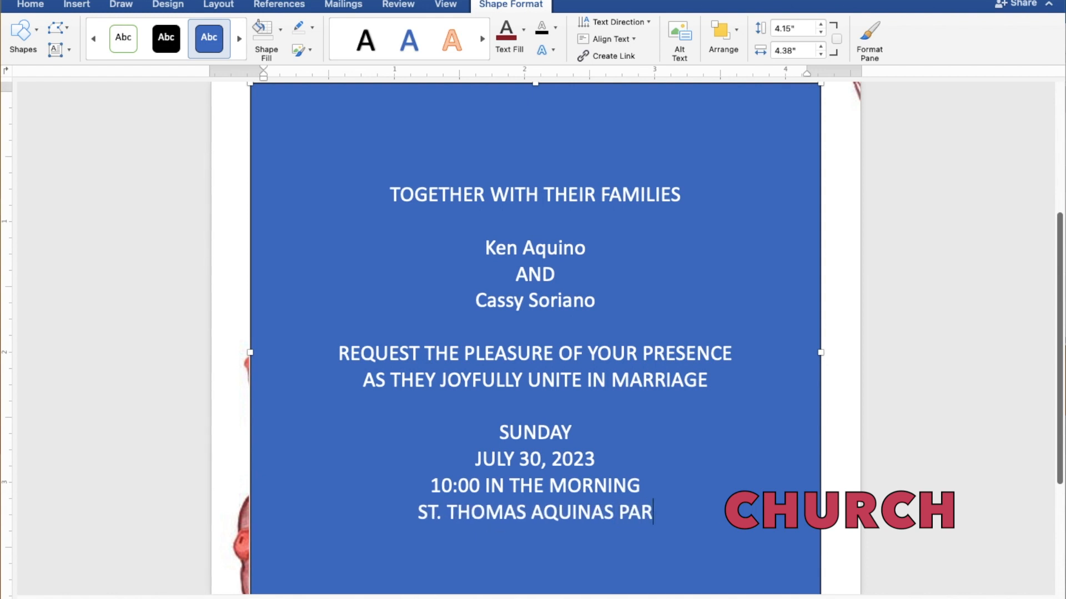
{"action": "type", "text": "ISH"}
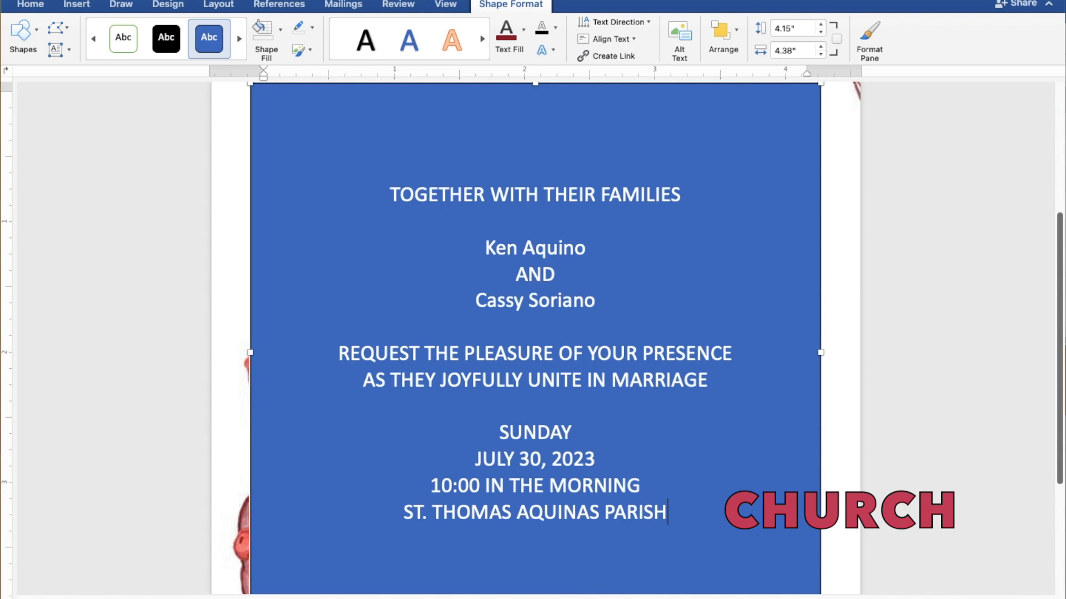
{"action": "type", "text": " CHU"}
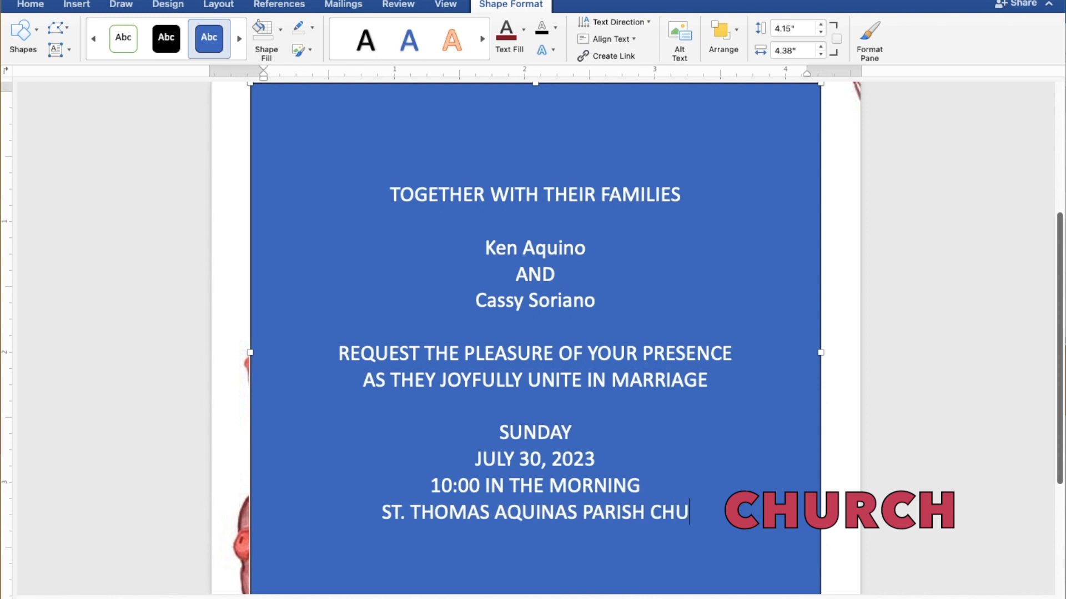
{"action": "type", "text": "RCH"}
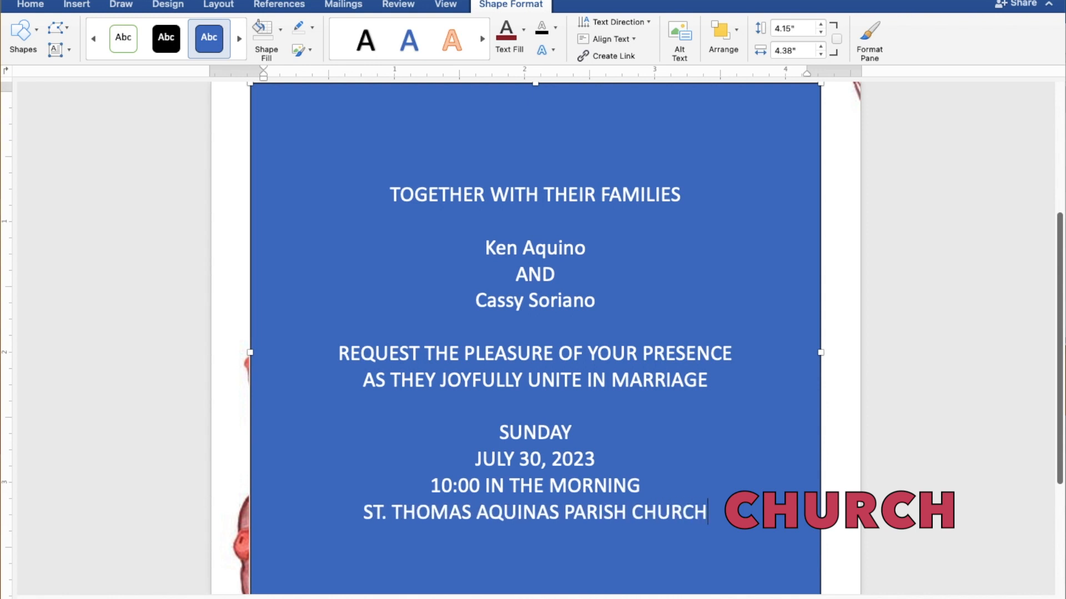
{"action": "key", "text": "Return"}
Step: Add MANGALDAN, PANGASINAN, a blank line, and the closing line Reception to follow
{"action": "type", "text": "MANGA"}
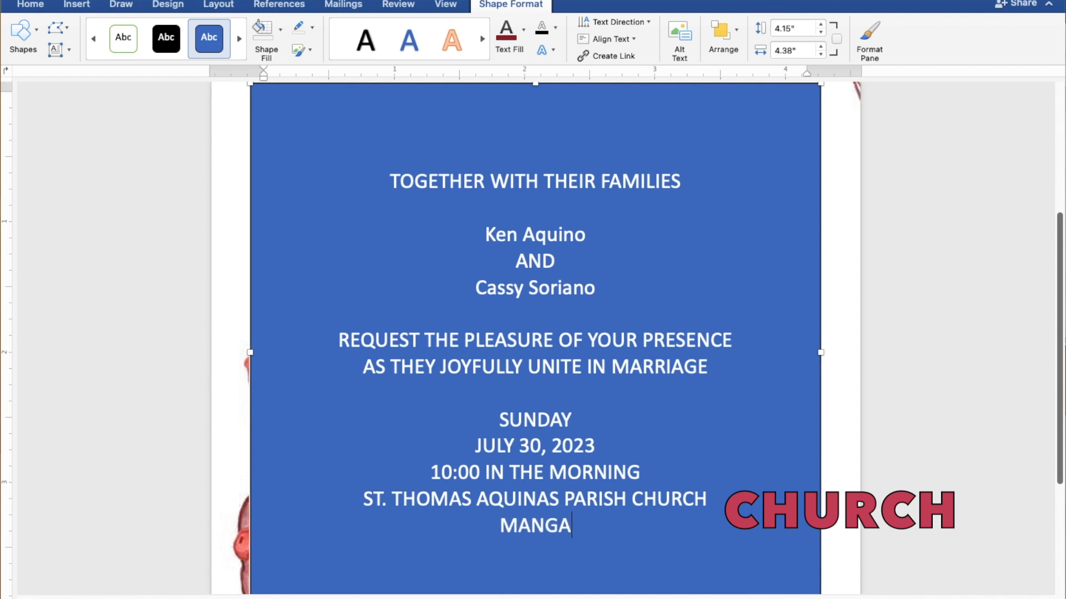
{"action": "type", "text": "LDAN"}
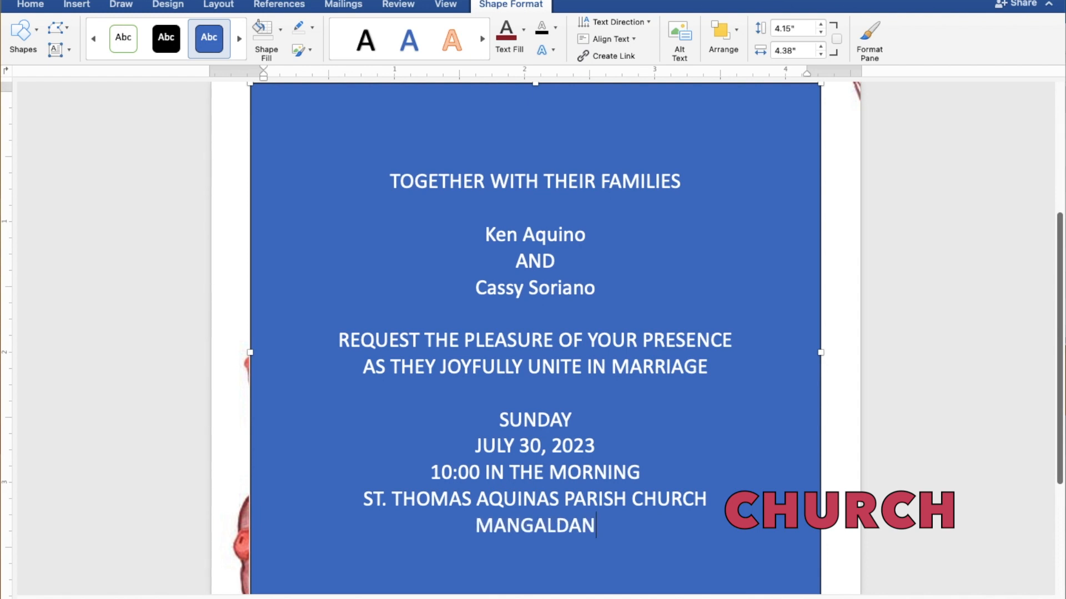
{"action": "type", "text": ", PANGASINAN"}
{"action": "key", "text": "Return"}
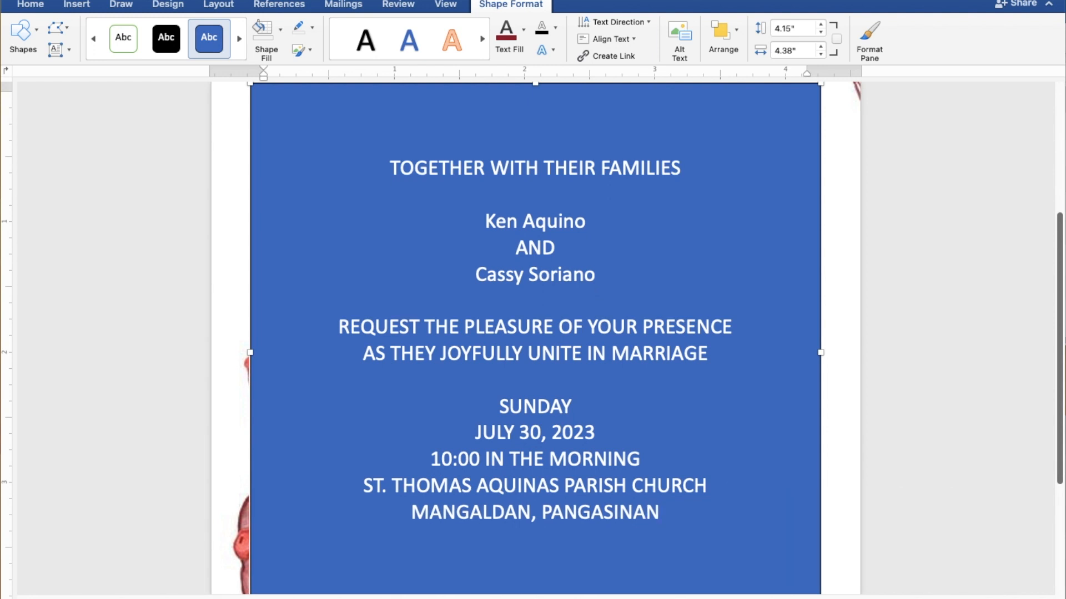
{"action": "key", "text": "Return"}
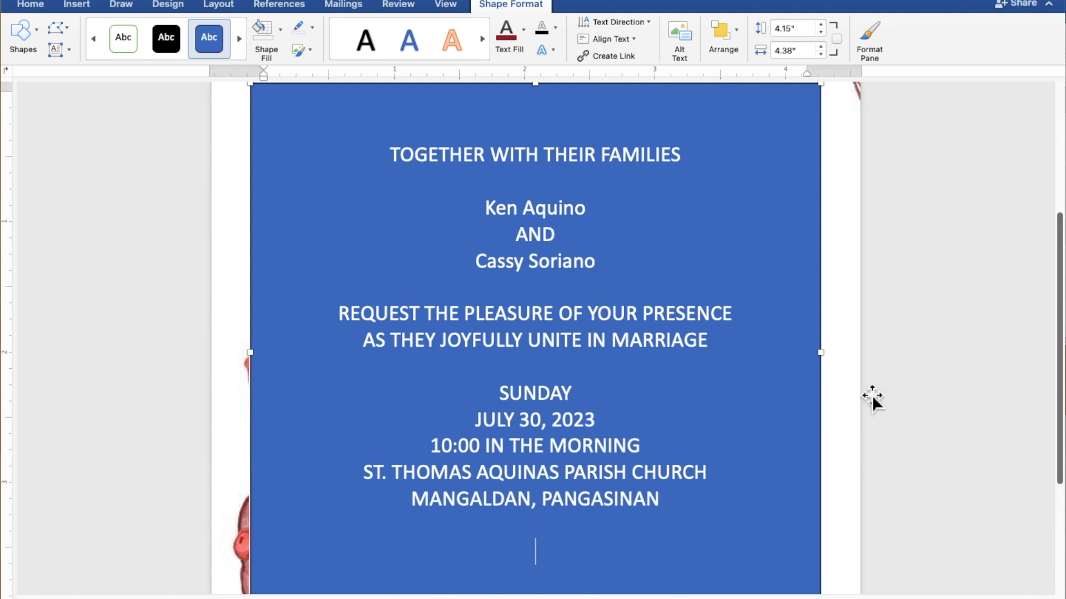
{"action": "type", "text": "Rece"}
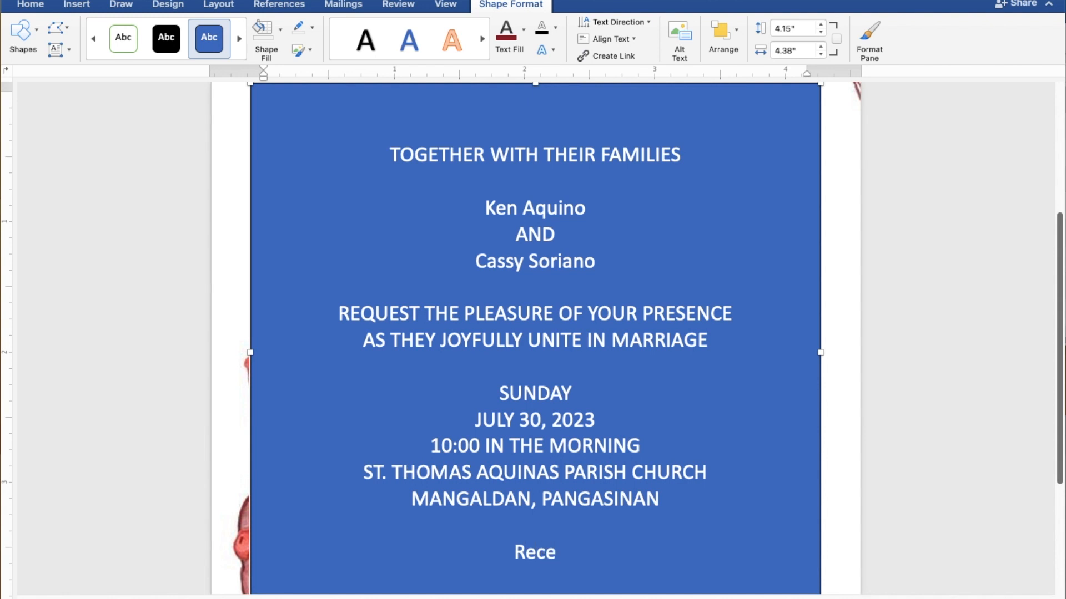
{"action": "type", "text": "pti"}
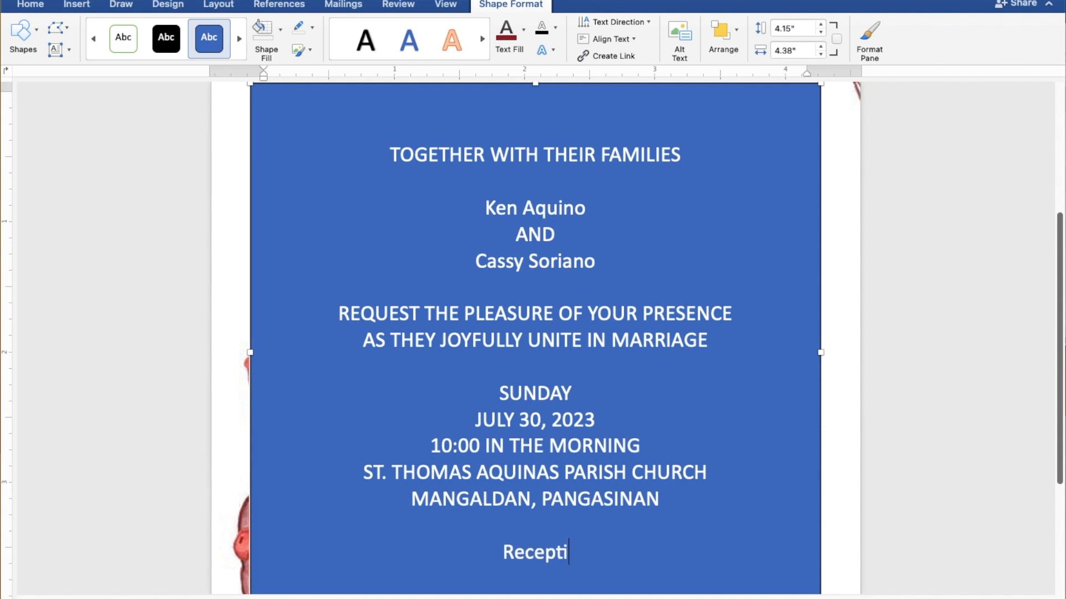
{"action": "type", "text": "on t"}
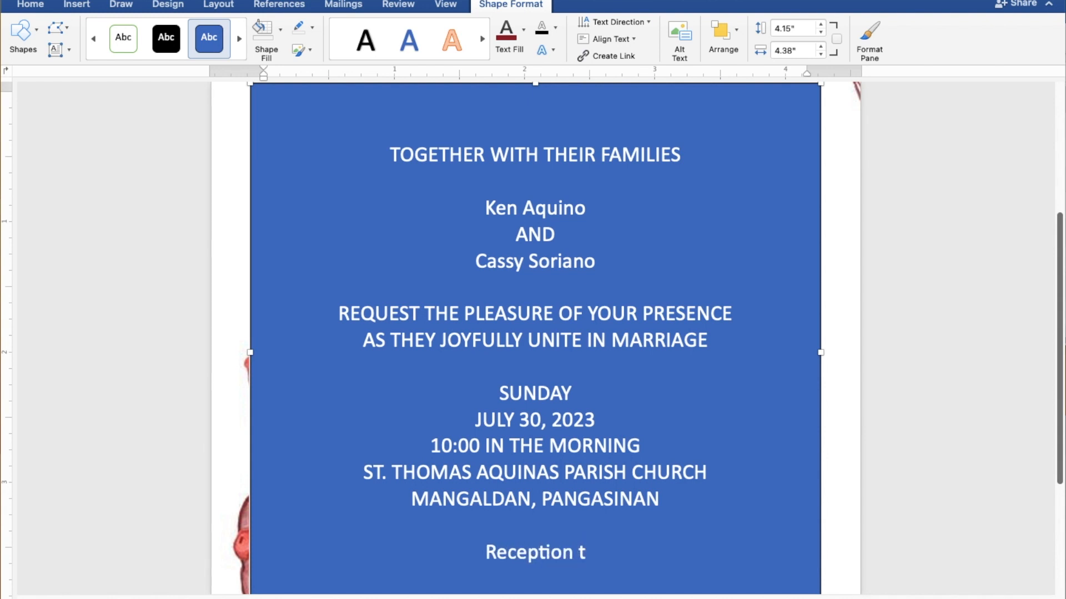
{"action": "type", "text": "o f"}
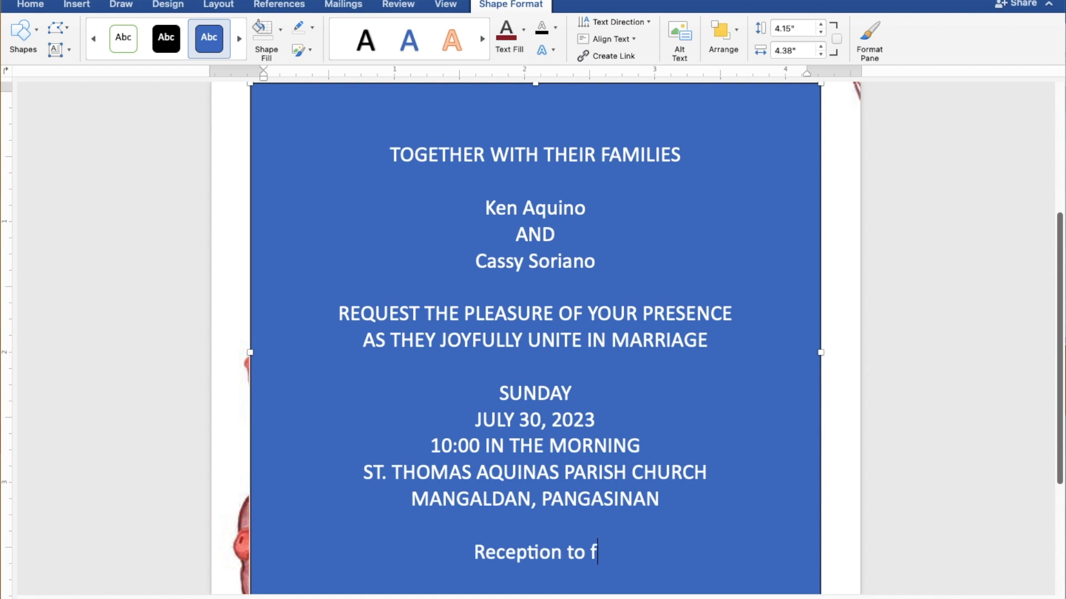
{"action": "type", "text": "oll"}
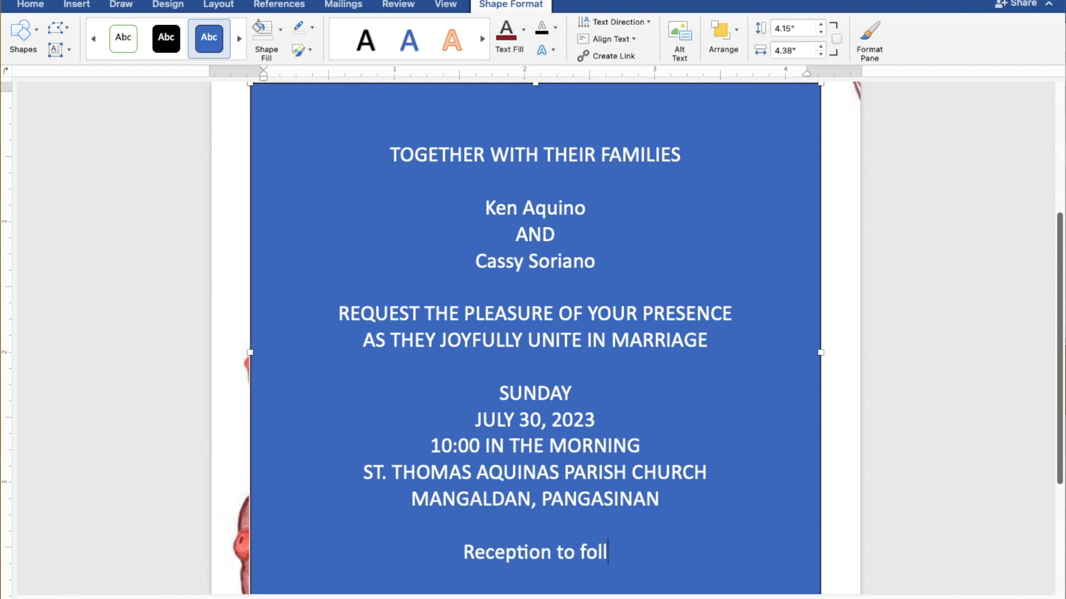
{"action": "type", "text": "ow"}
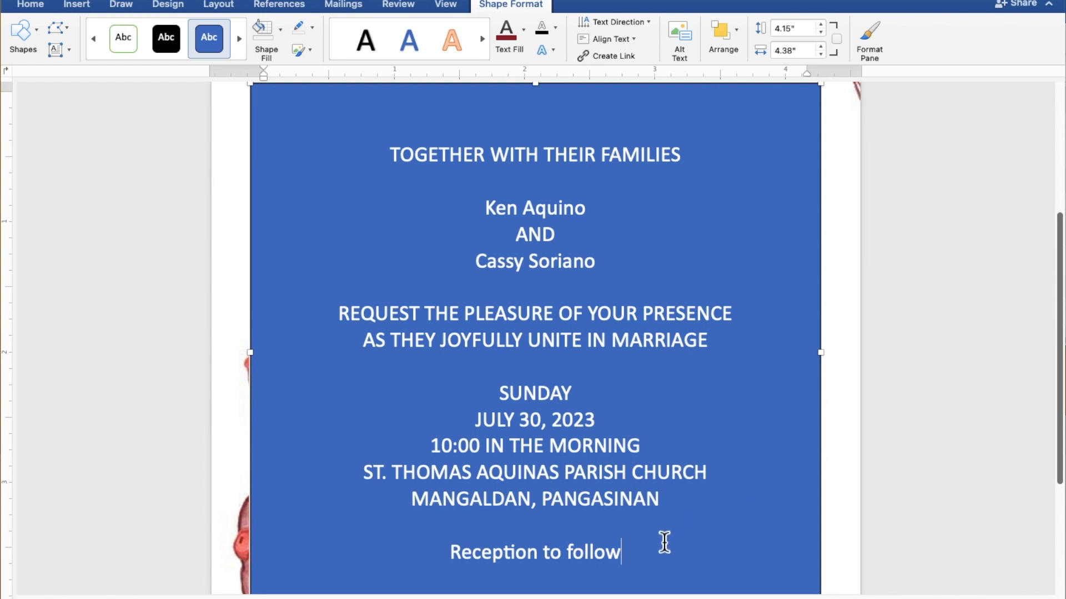
Step: Remove the text box's fill and outline, and colour all the invitation text dark red
{"action": "left_click_drag", "start_coordinate": [618, 552], "coordinate": [389, 167]}
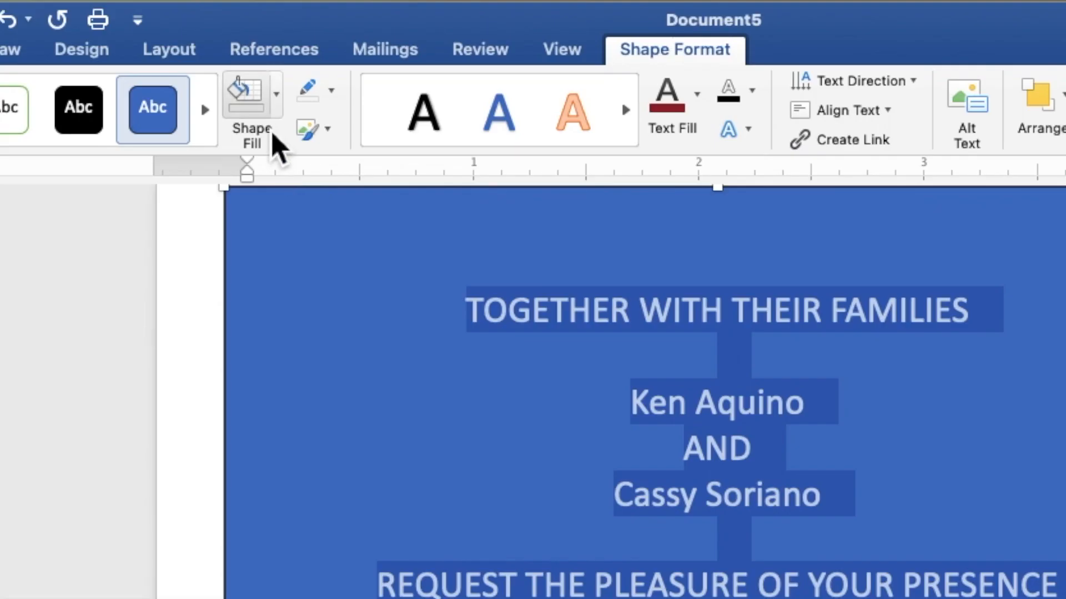
{"action": "left_click", "coordinate": [277, 114]}
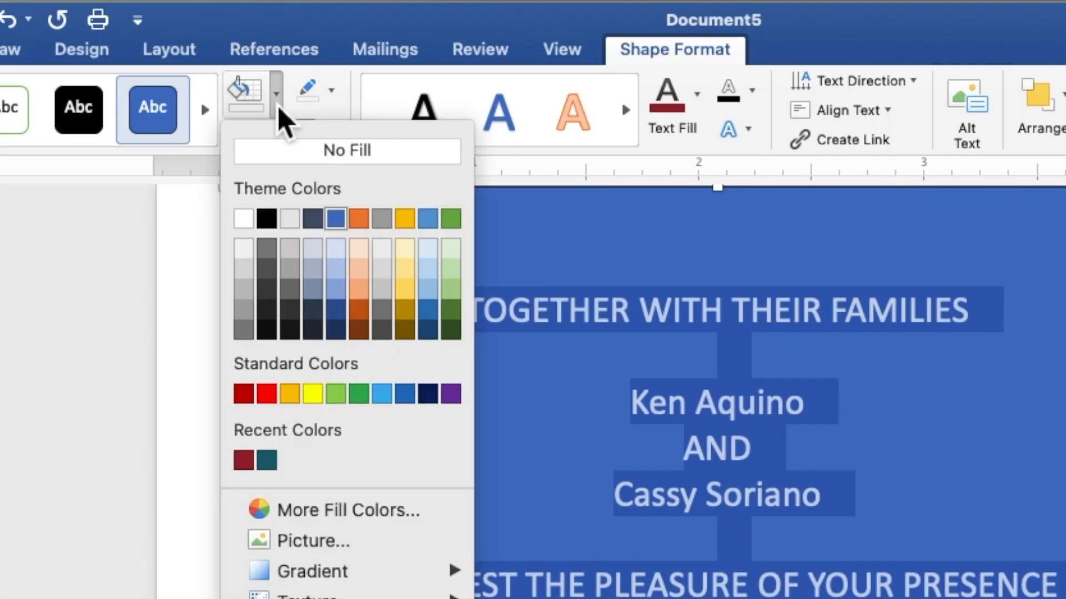
{"action": "left_click", "coordinate": [293, 167]}
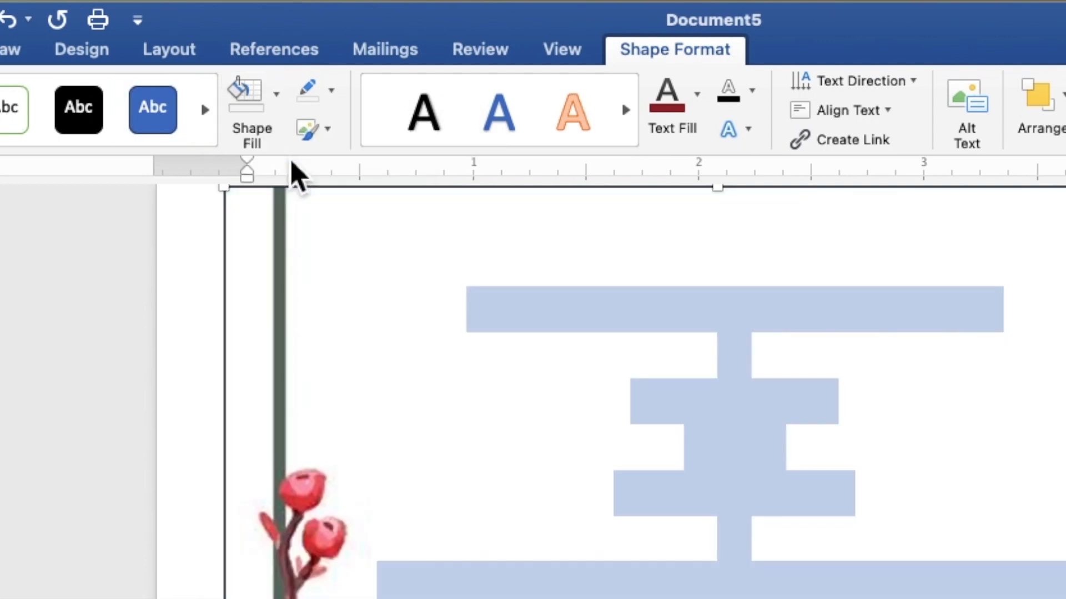
{"action": "left_click", "coordinate": [333, 94]}
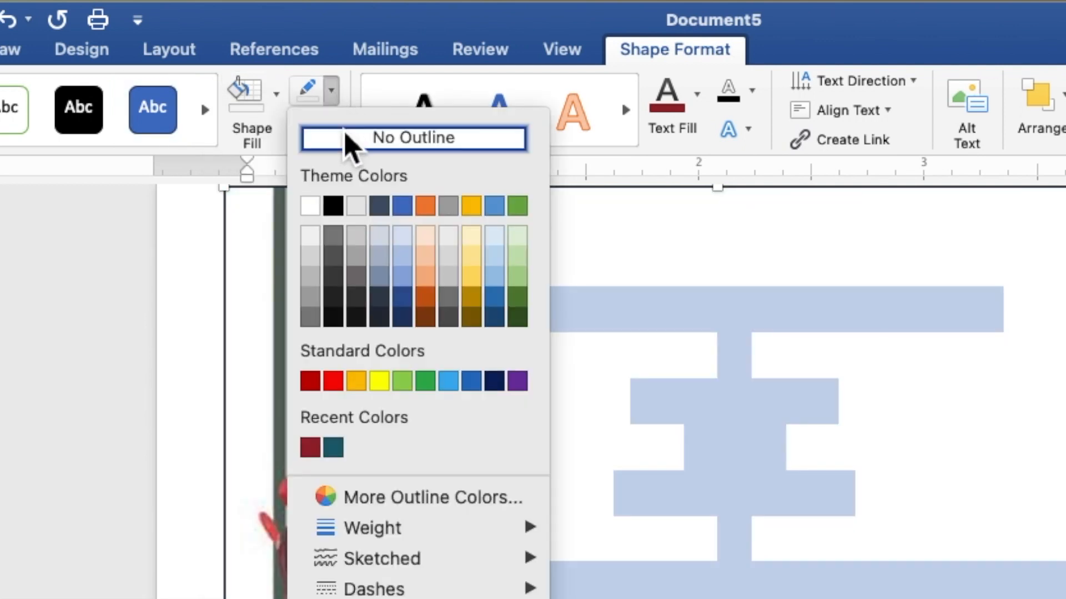
{"action": "left_click", "coordinate": [348, 150]}
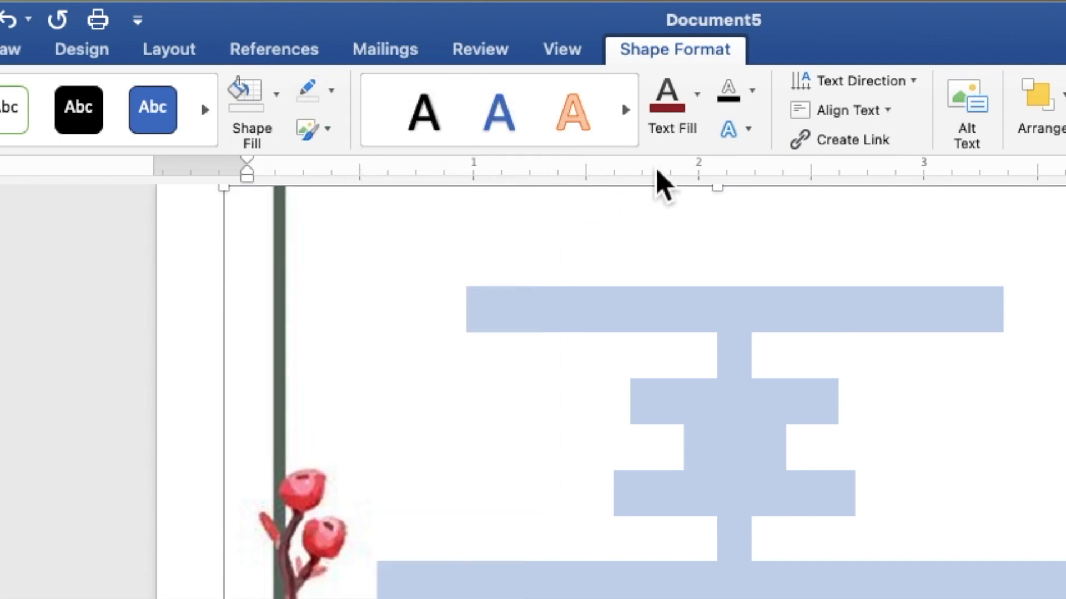
{"action": "left_click", "coordinate": [701, 111]}
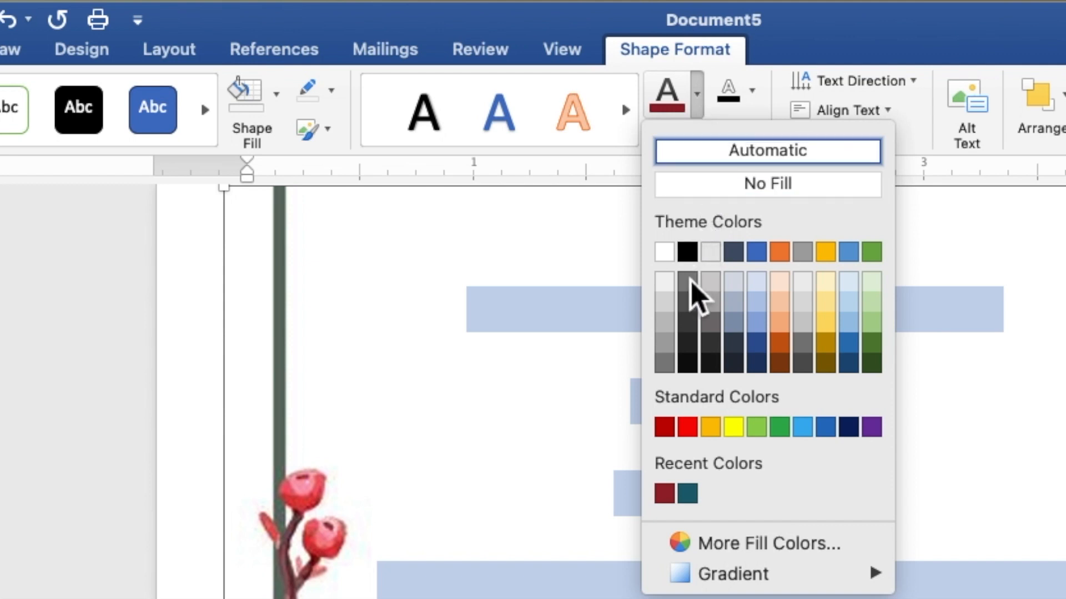
{"action": "left_click", "coordinate": [665, 497]}
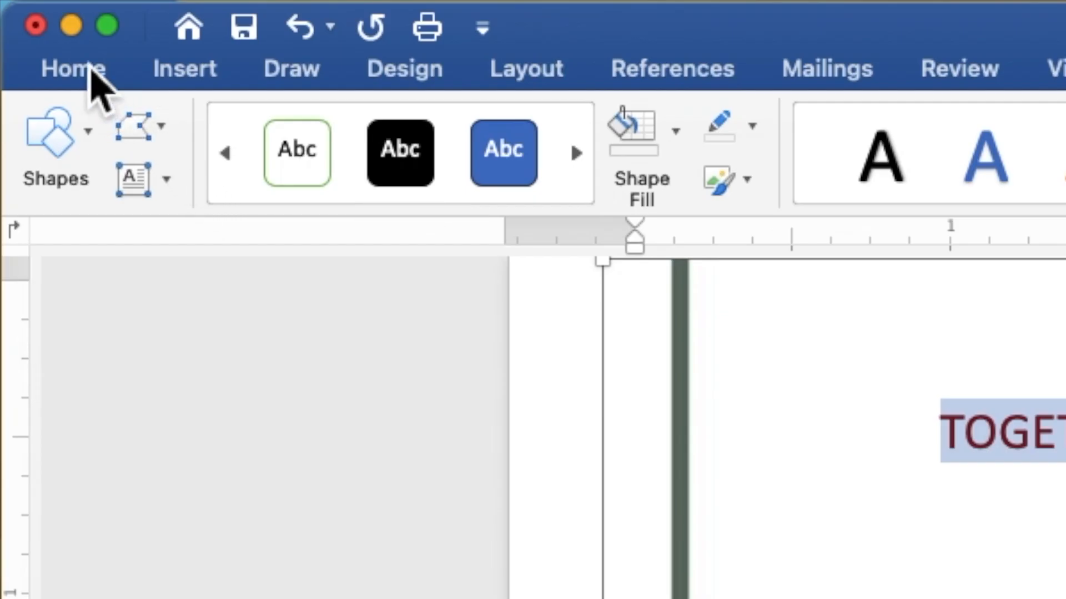
Step: Set the selected invitation wording to Times New Roman at 9 points
{"action": "left_click", "coordinate": [36, 7]}
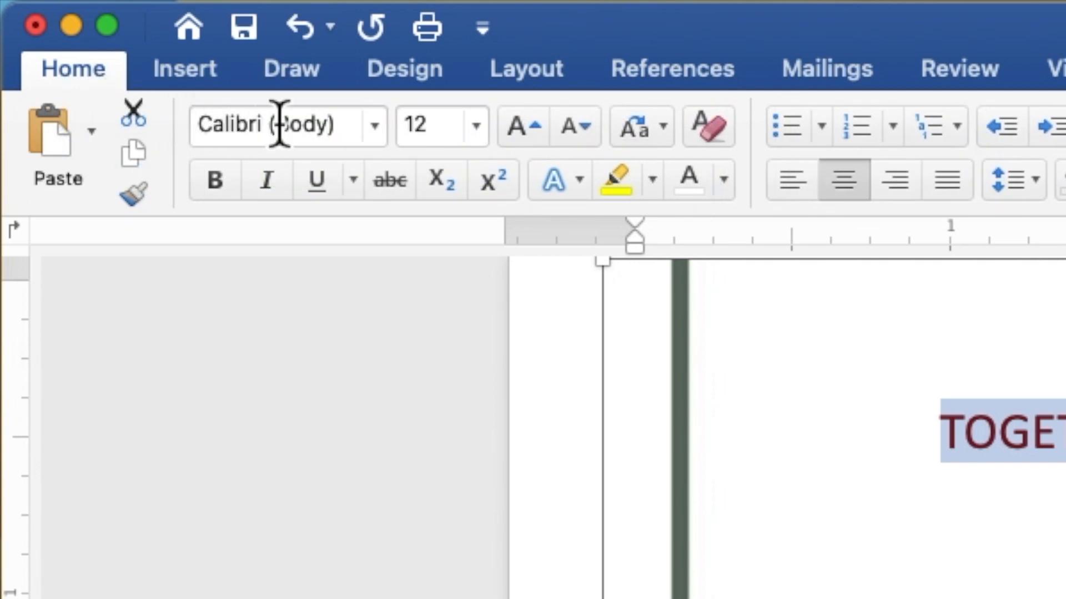
{"action": "left_click", "coordinate": [382, 140]}
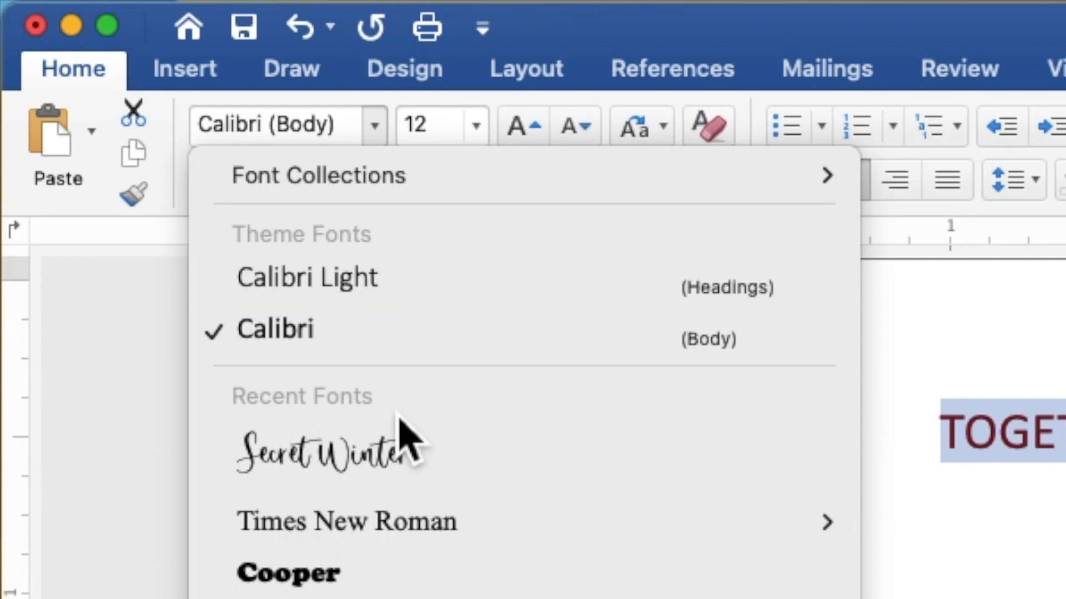
{"action": "left_click", "coordinate": [404, 528]}
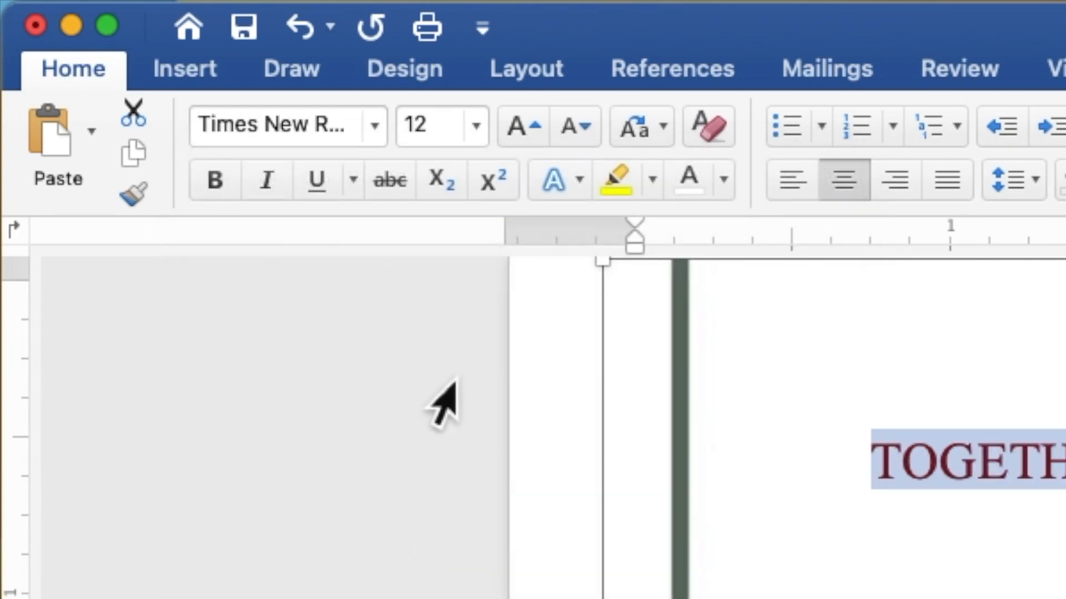
{"action": "left_click", "coordinate": [439, 132]}
{"action": "left_click_drag", "start_coordinate": [439, 133], "coordinate": [409, 131]}
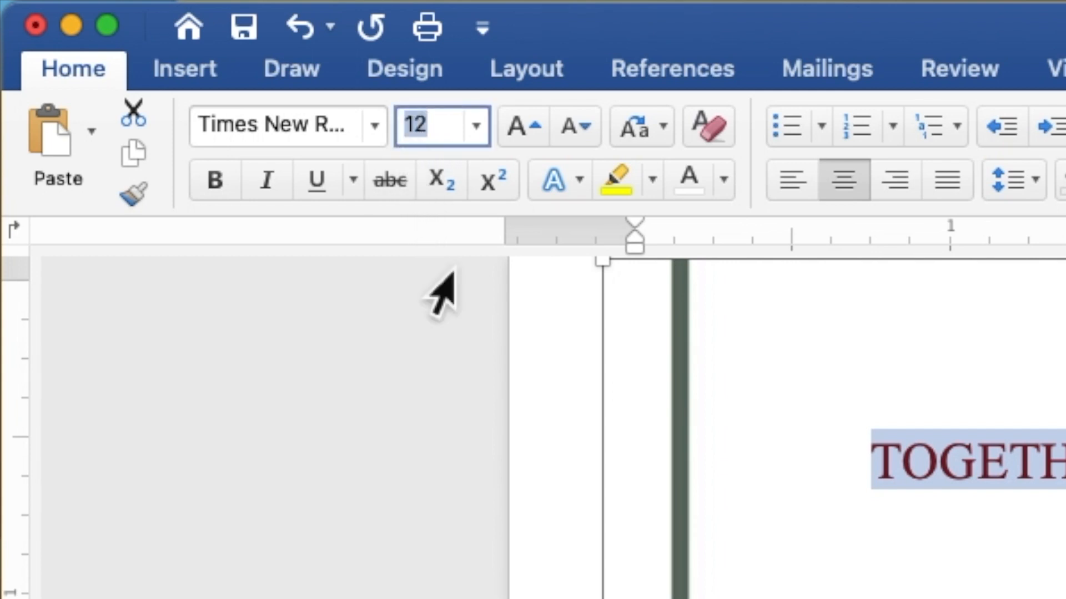
{"action": "type", "text": "9"}
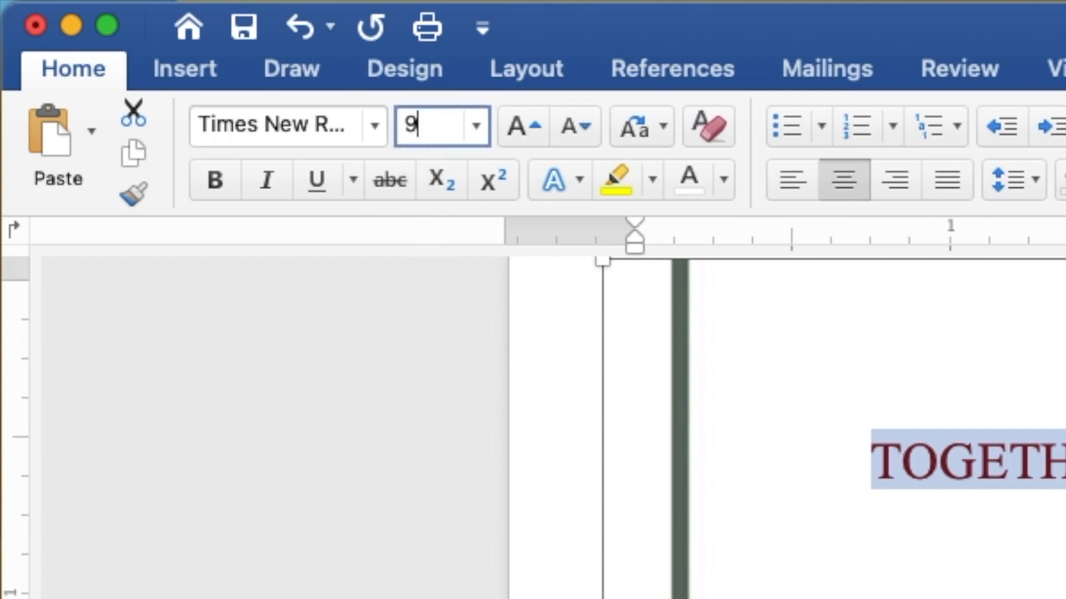
{"action": "key", "text": "Return"}
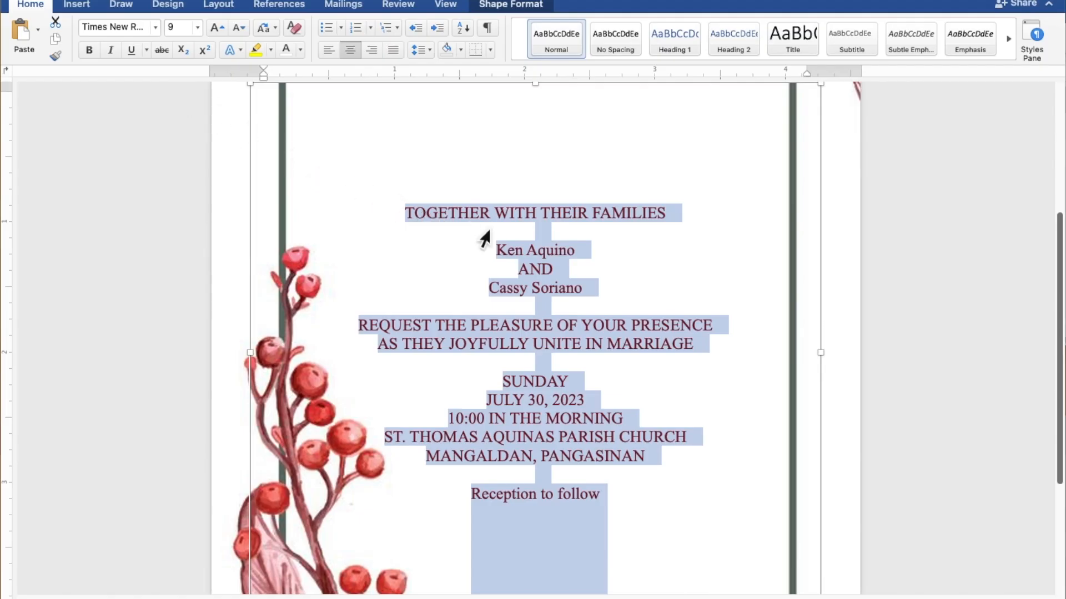
Step: Set both name lines and Reception to follow in Secret Winter script at 15 points
{"action": "left_click", "coordinate": [571, 249]}
{"action": "left_click_drag", "start_coordinate": [577, 252], "coordinate": [515, 257]}
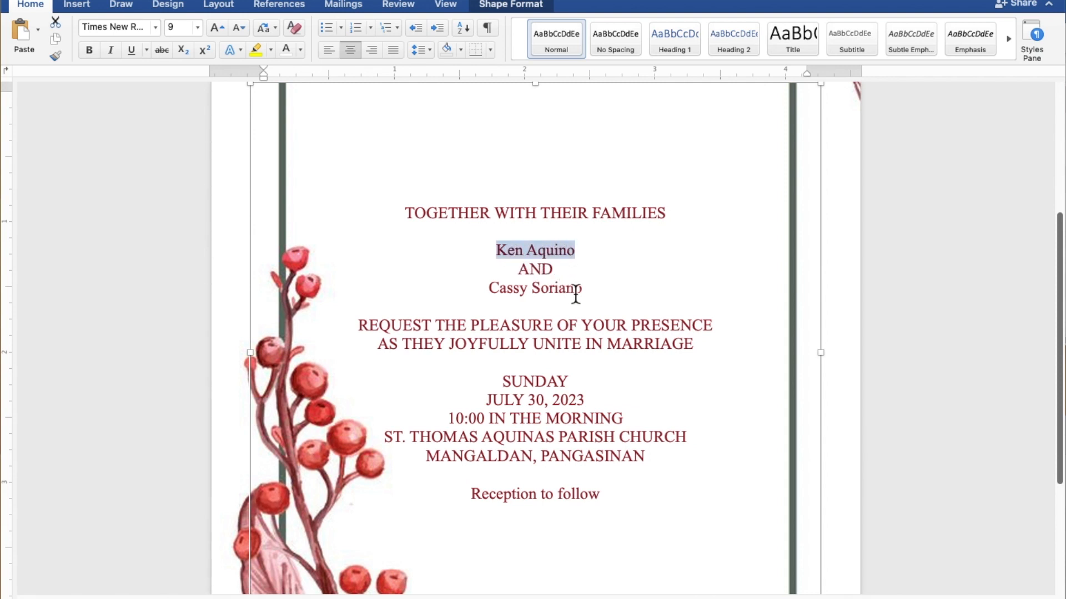
{"action": "left_click_drag", "start_coordinate": [583, 294], "coordinate": [510, 295]}
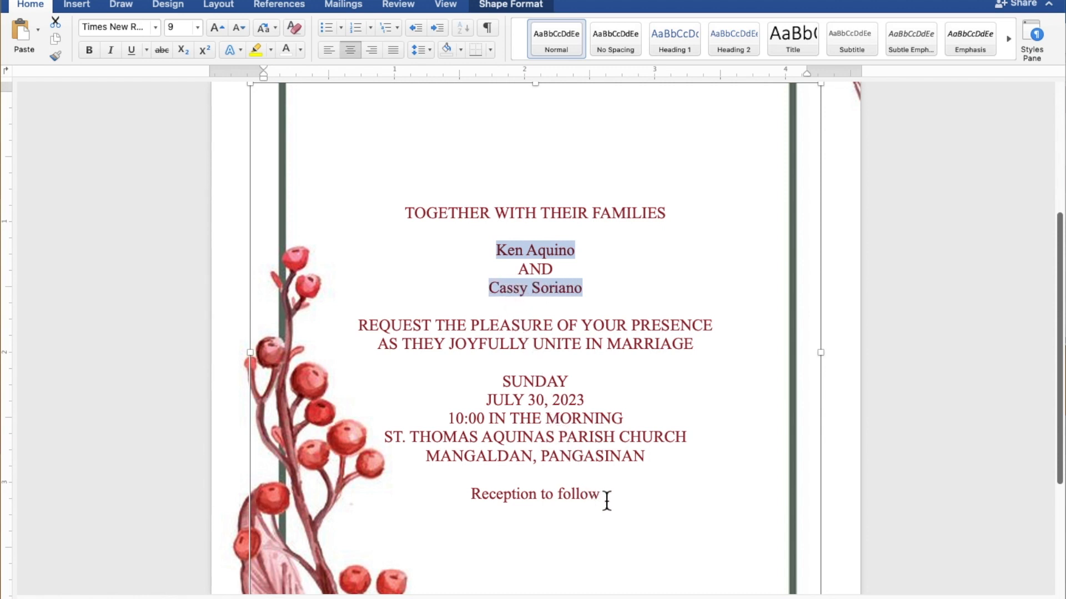
{"action": "left_click_drag", "start_coordinate": [607, 501], "coordinate": [515, 500]}
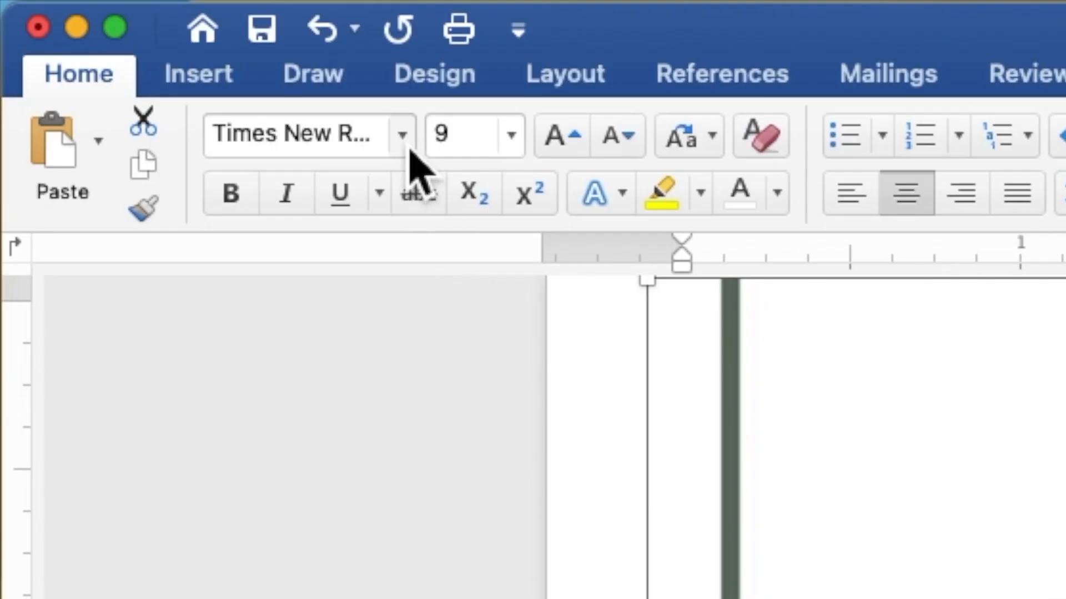
{"action": "left_click", "coordinate": [155, 27]}
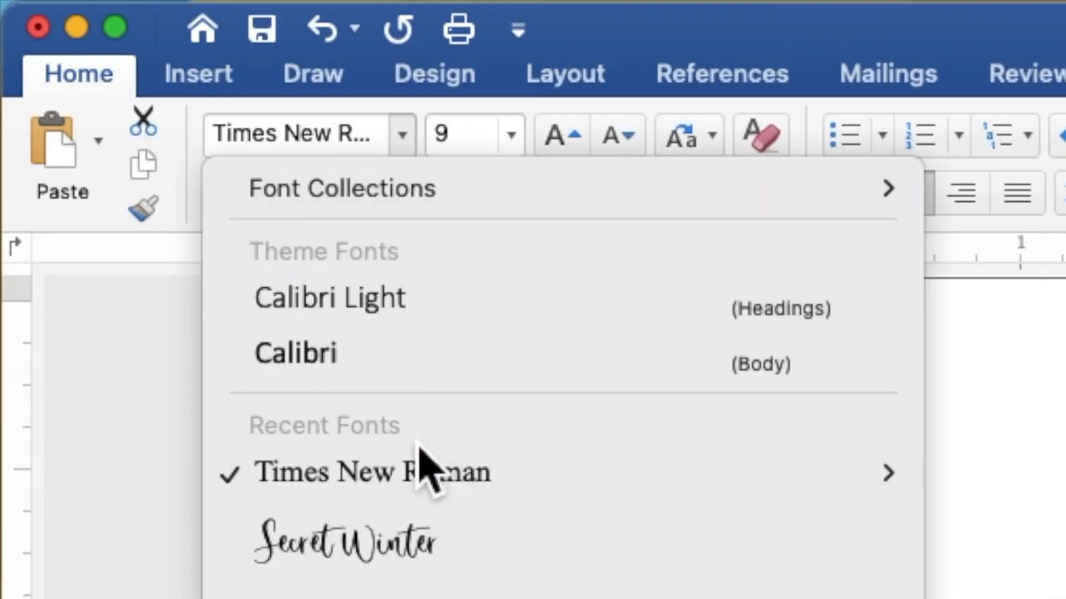
{"action": "left_click", "coordinate": [437, 545]}
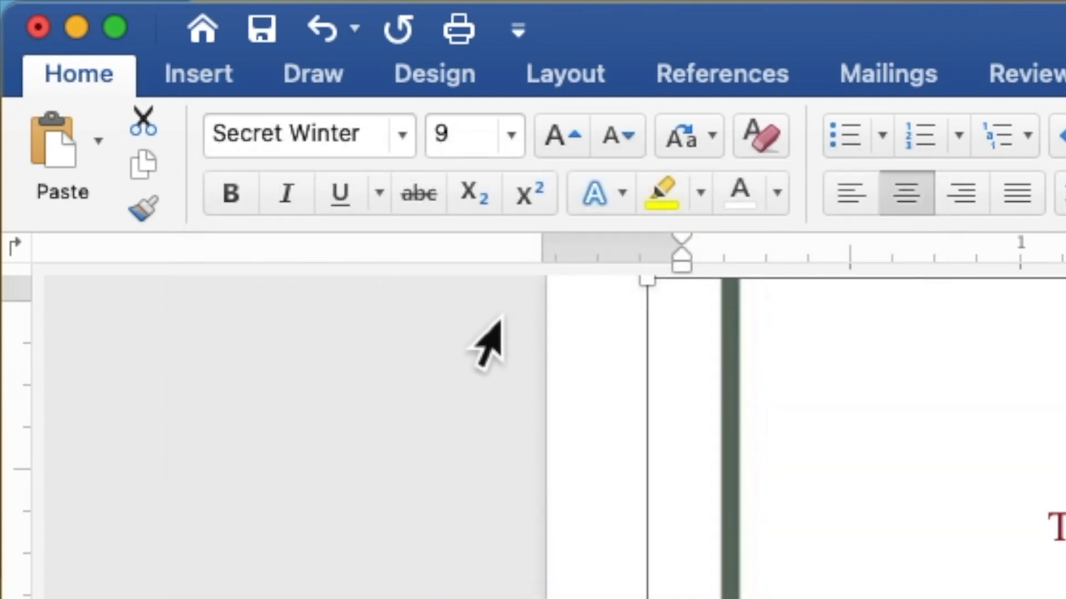
{"action": "left_click", "coordinate": [475, 139]}
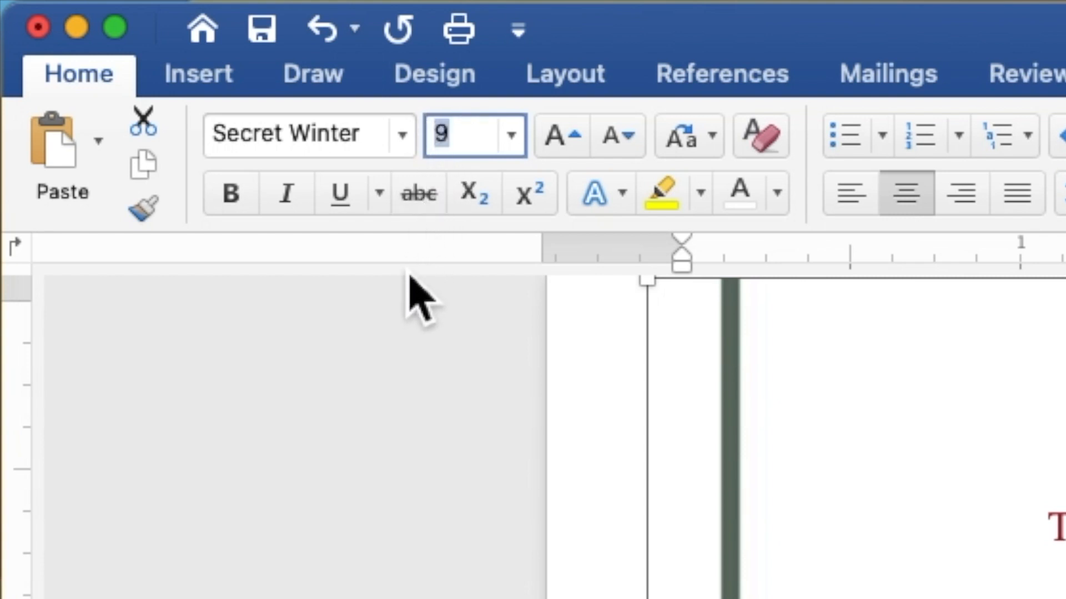
{"action": "type", "text": "15"}
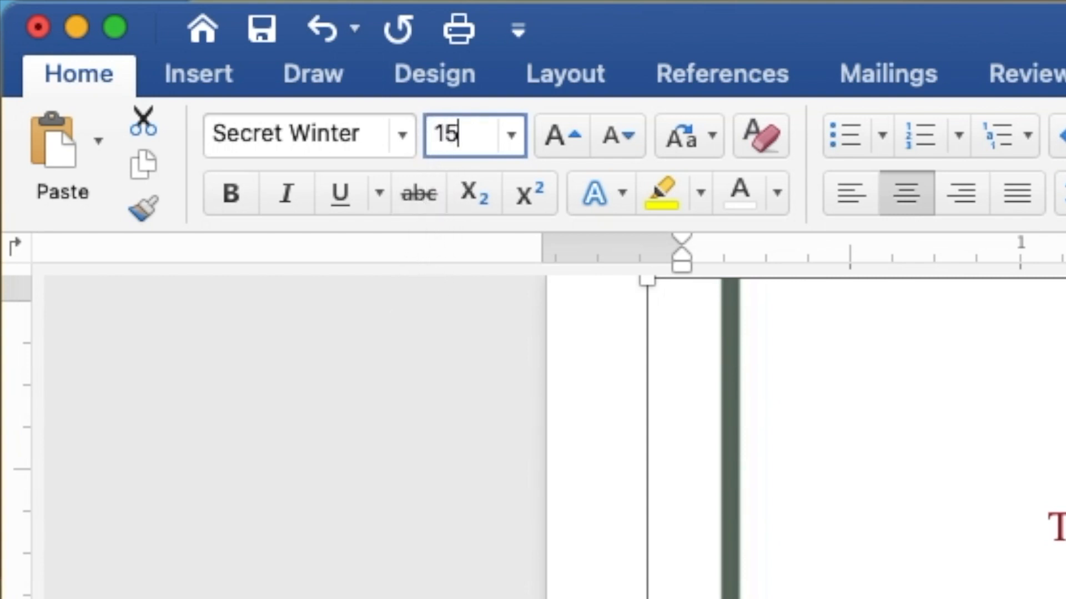
{"action": "key", "text": "Return"}
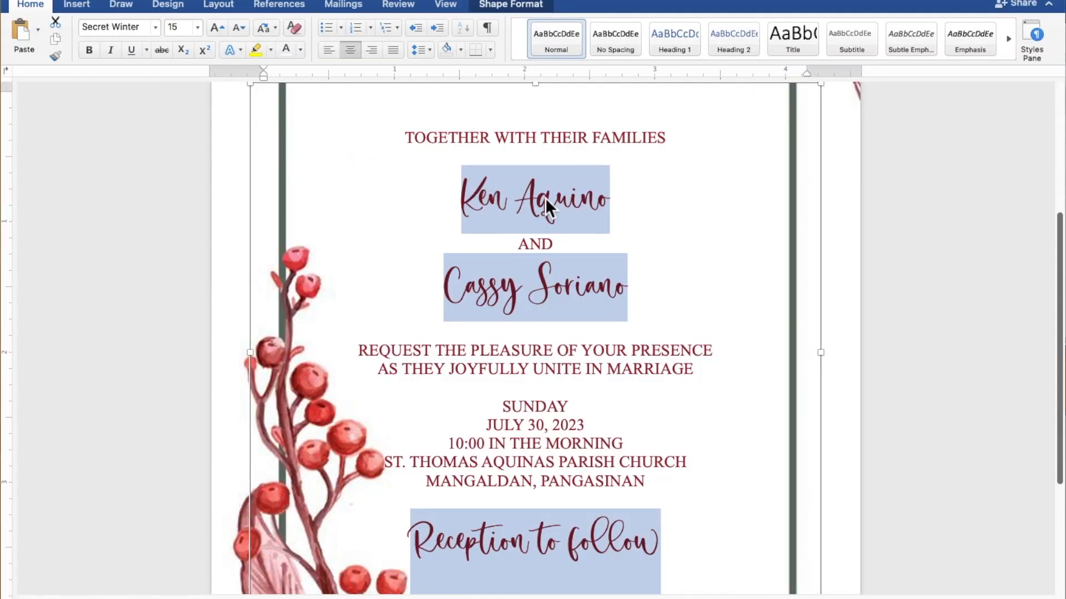
Step: Select the bride's and groom's name lines and enlarge them to 25 points
{"action": "left_click", "coordinate": [597, 204]}
{"action": "left_click_drag", "start_coordinate": [613, 205], "coordinate": [485, 205]}
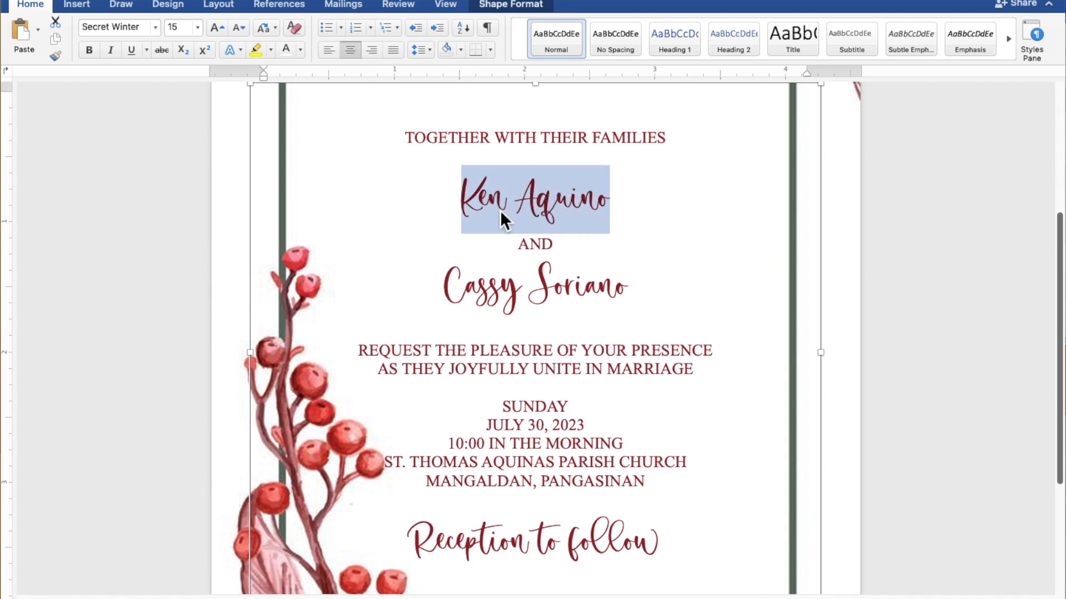
{"action": "left_click_drag", "start_coordinate": [648, 292], "coordinate": [476, 298]}
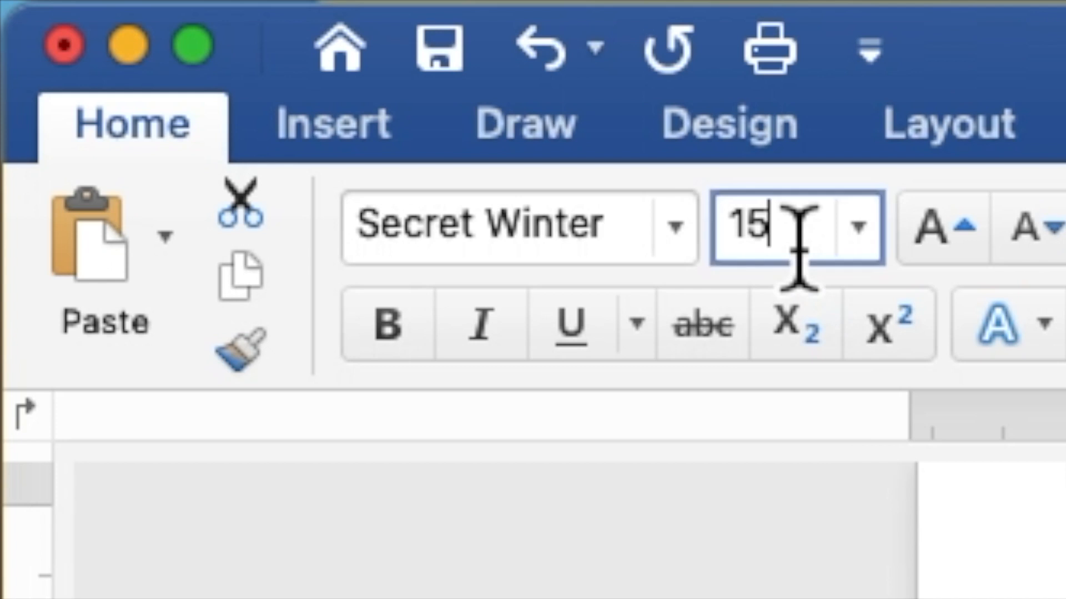
{"action": "left_click_drag", "start_coordinate": [184, 30], "coordinate": [169, 31]}
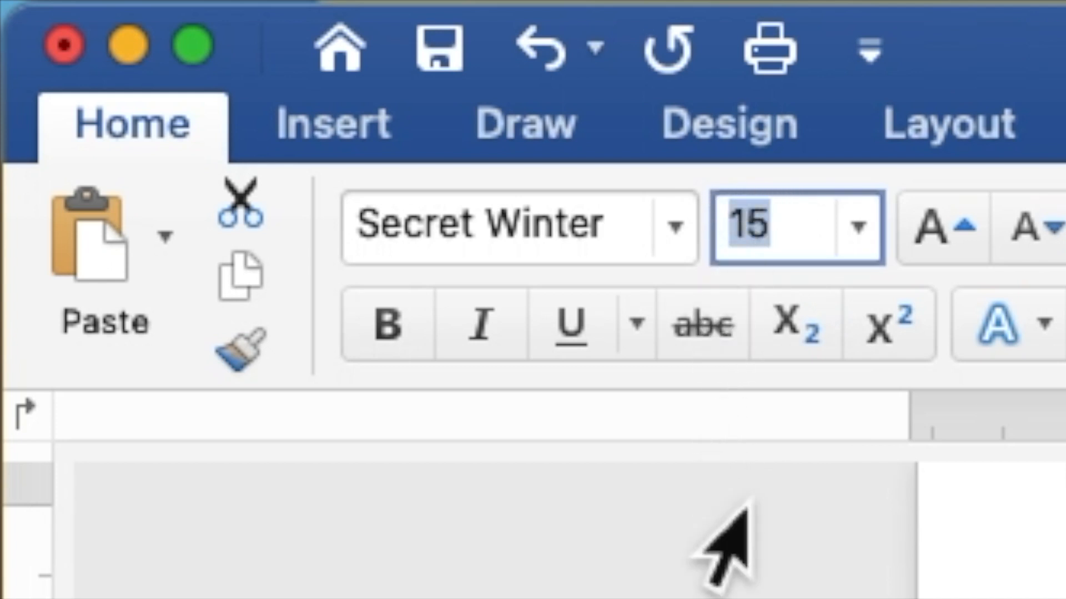
{"action": "type", "text": "25"}
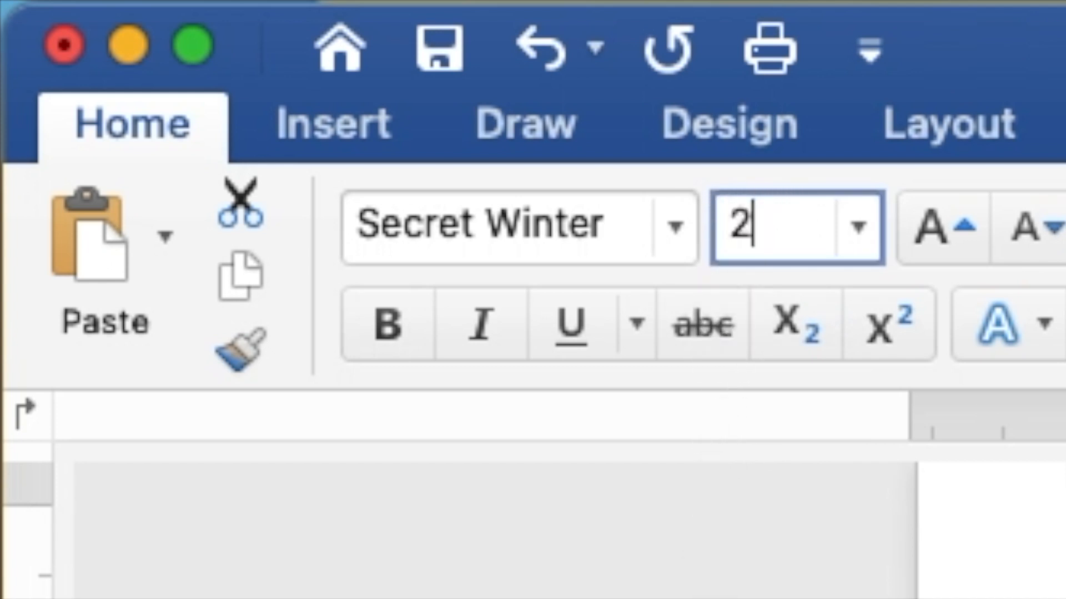
{"action": "key", "text": "Return"}
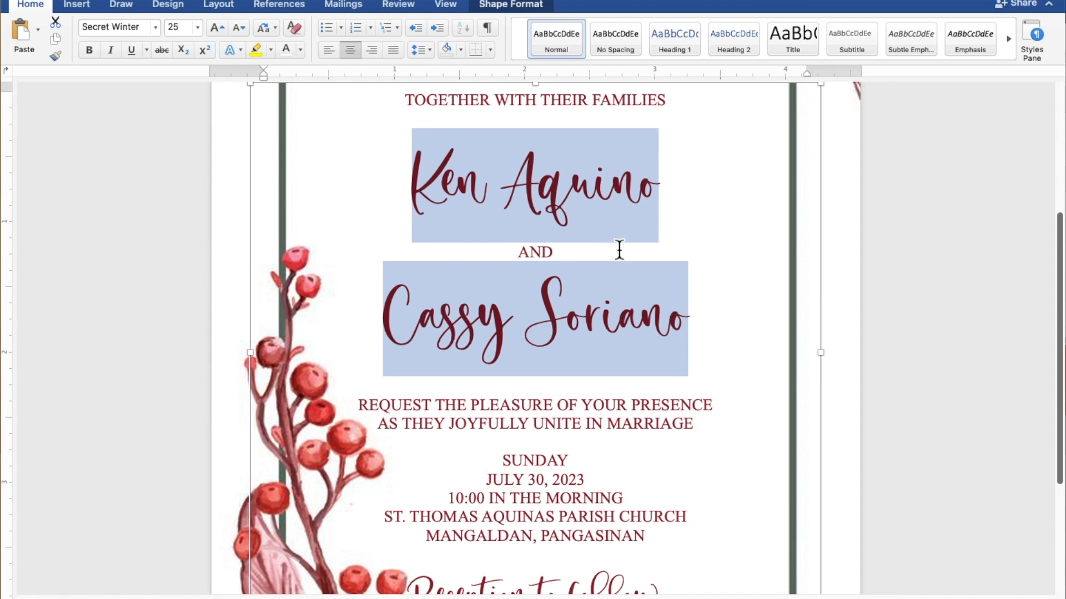
Step: Stretch the wording text box up and down to about 4.38" by 4.87" inside the berry frame
{"action": "scroll", "coordinate": [619, 250], "scroll_direction": "down", "scroll_amount": 5}
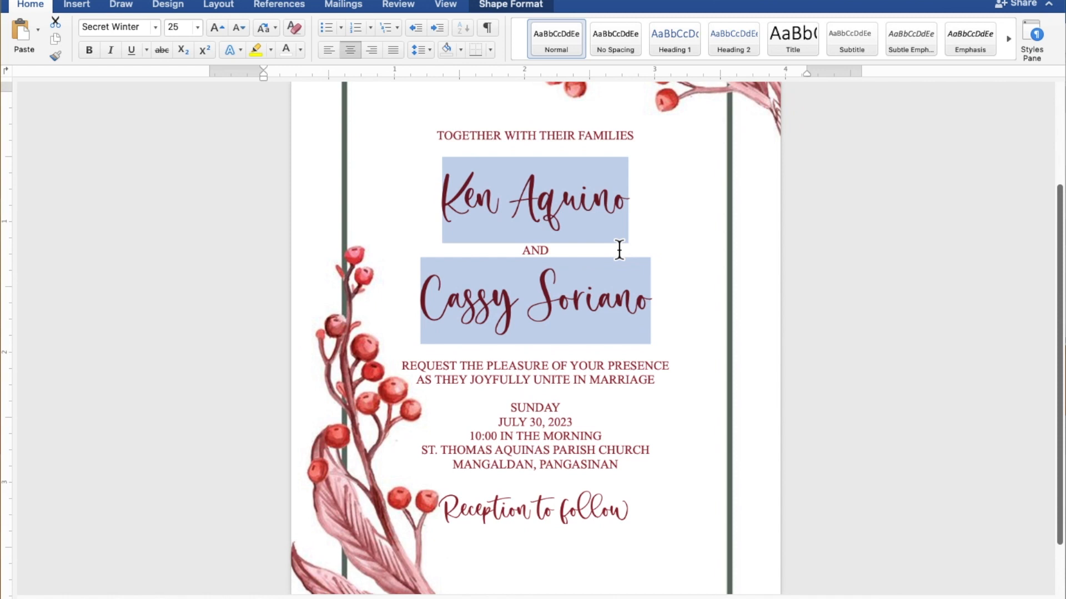
{"action": "scroll", "coordinate": [619, 250], "scroll_direction": "down", "scroll_amount": 4}
{"action": "scroll", "coordinate": [620, 249], "scroll_direction": "down", "scroll_amount": 2}
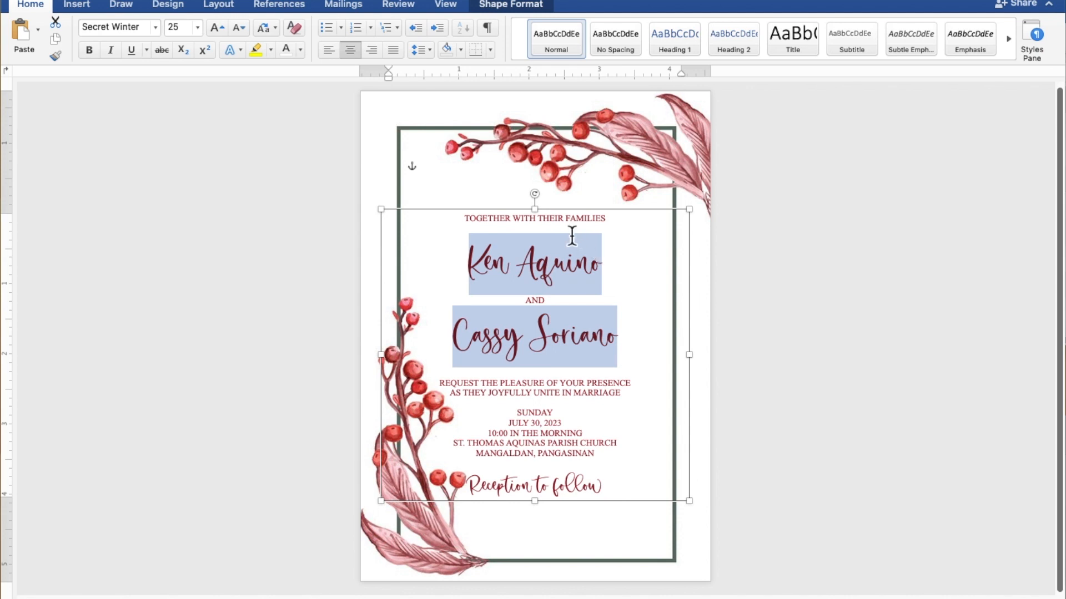
{"action": "left_click_drag", "start_coordinate": [543, 220], "coordinate": [543, 202]}
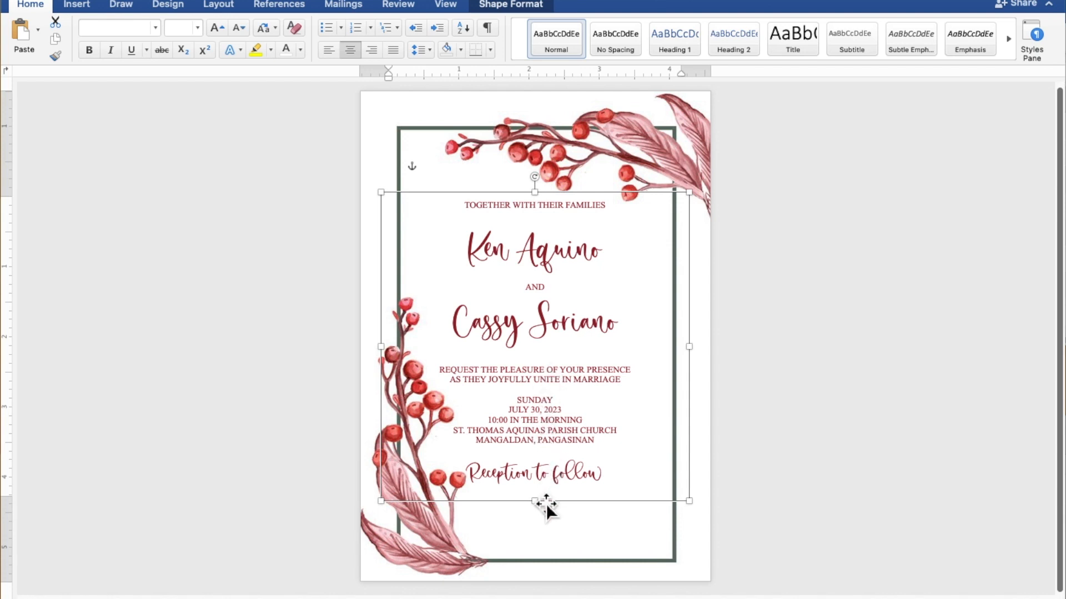
{"action": "left_click_drag", "start_coordinate": [541, 504], "coordinate": [545, 546]}
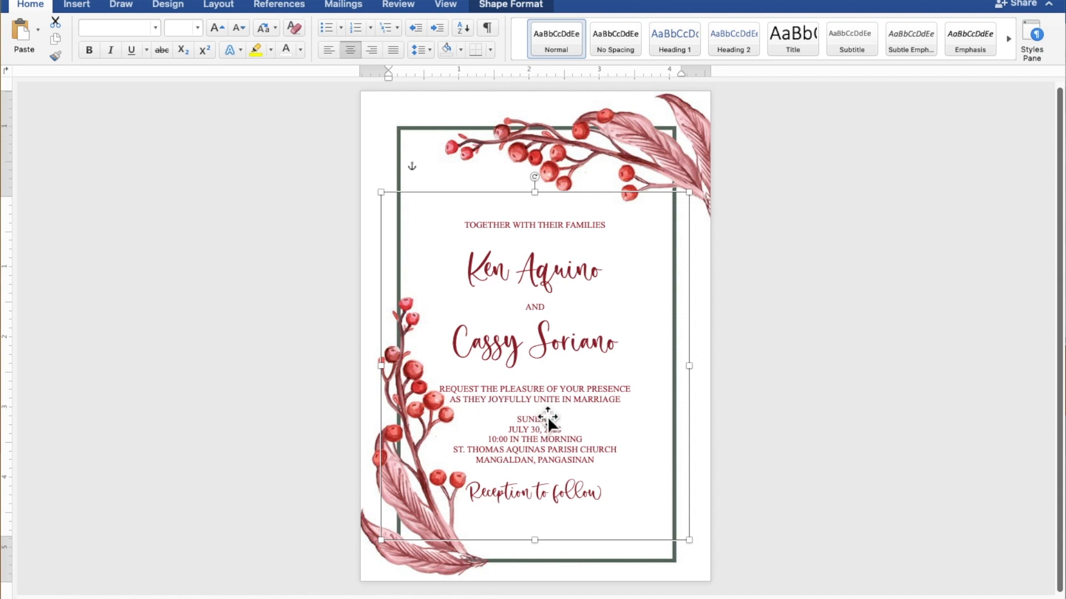
Step: Add blank lines below TOGETHER WITH THEIR FAMILIES, above REQUEST, above SUNDAY and after PANGASINAN
{"action": "left_click", "coordinate": [547, 381]}
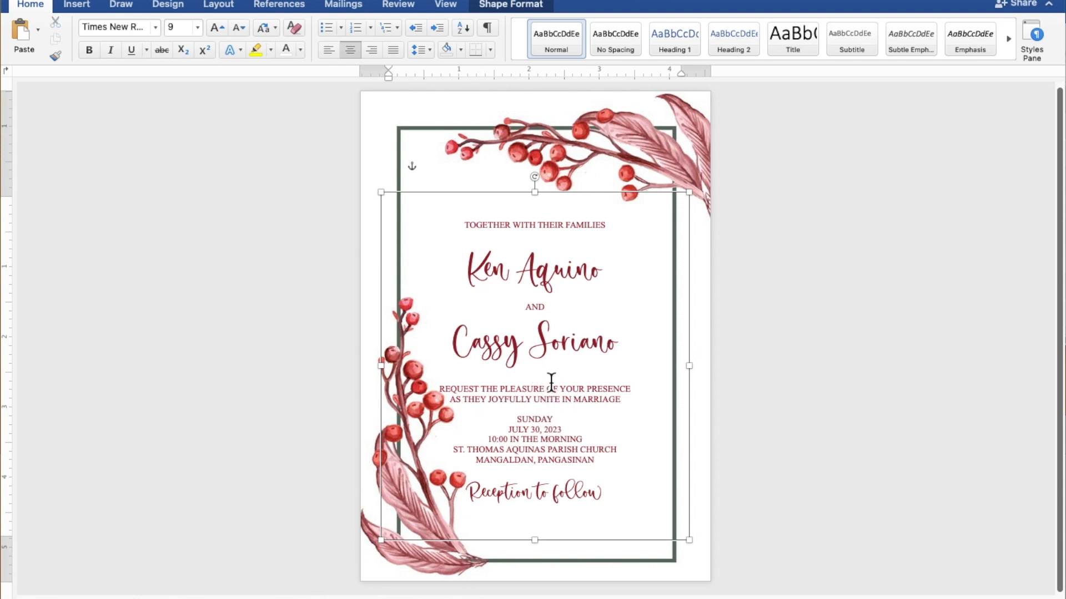
{"action": "key", "text": "Return"}
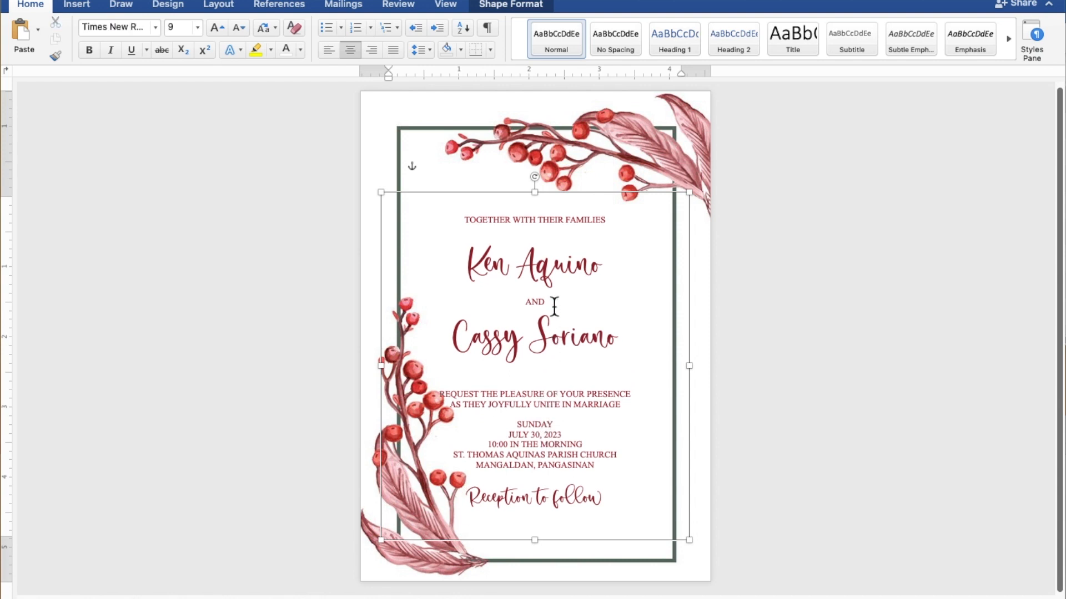
{"action": "left_click", "coordinate": [558, 234]}
{"action": "key", "text": "Return"}
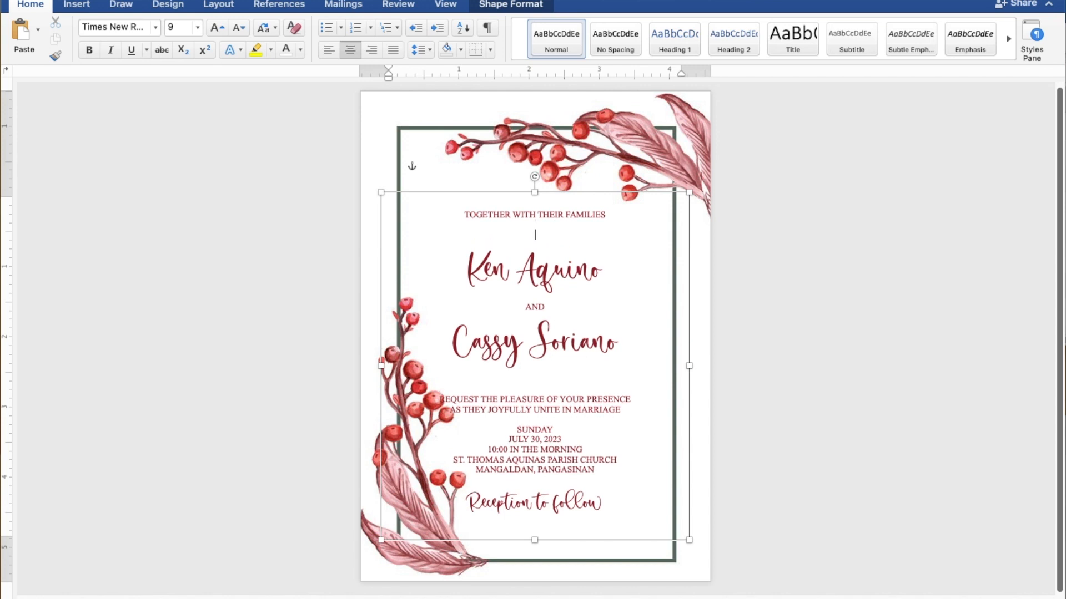
{"action": "left_click", "coordinate": [548, 423]}
{"action": "key", "text": "Return"}
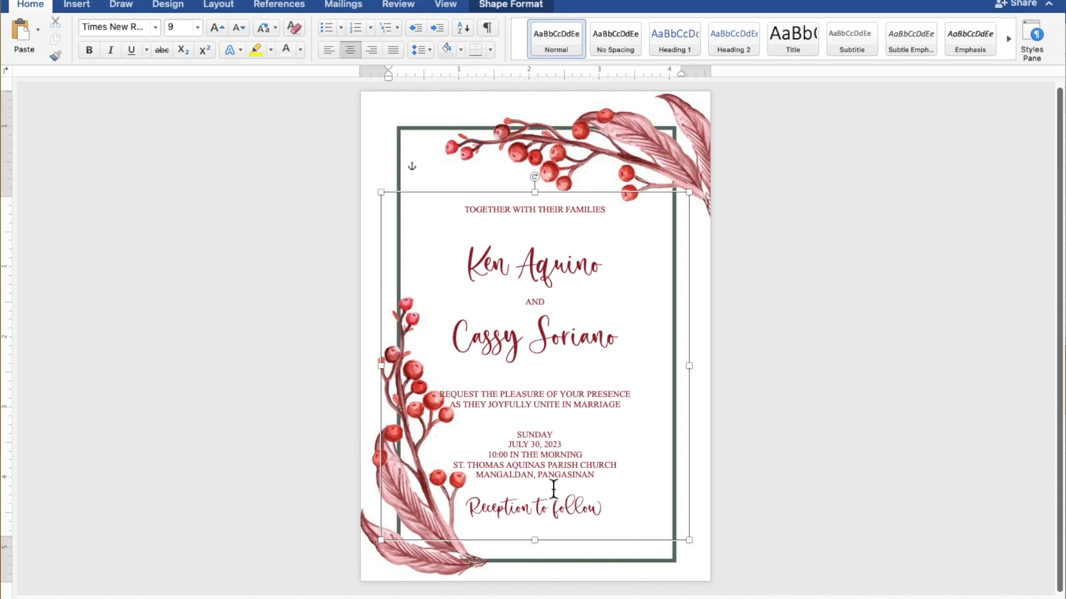
{"action": "key", "text": "Return"}
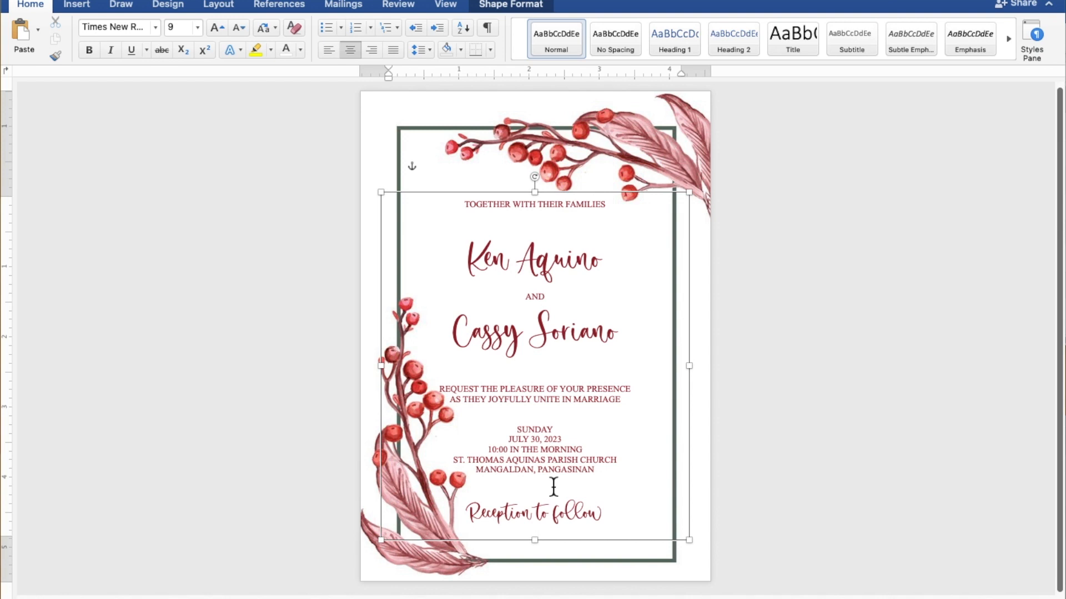
Step: Nudge the wording text box slightly down and right to centre it in the frame
{"action": "left_click", "coordinate": [589, 199]}
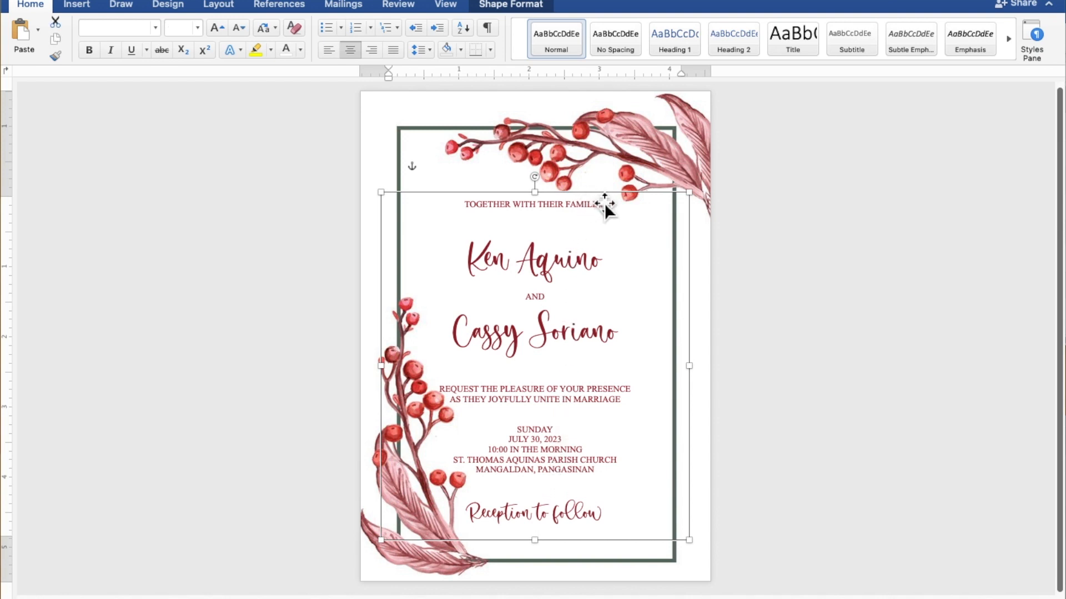
{"action": "key", "text": "Down"}
{"action": "key", "text": "Down"}
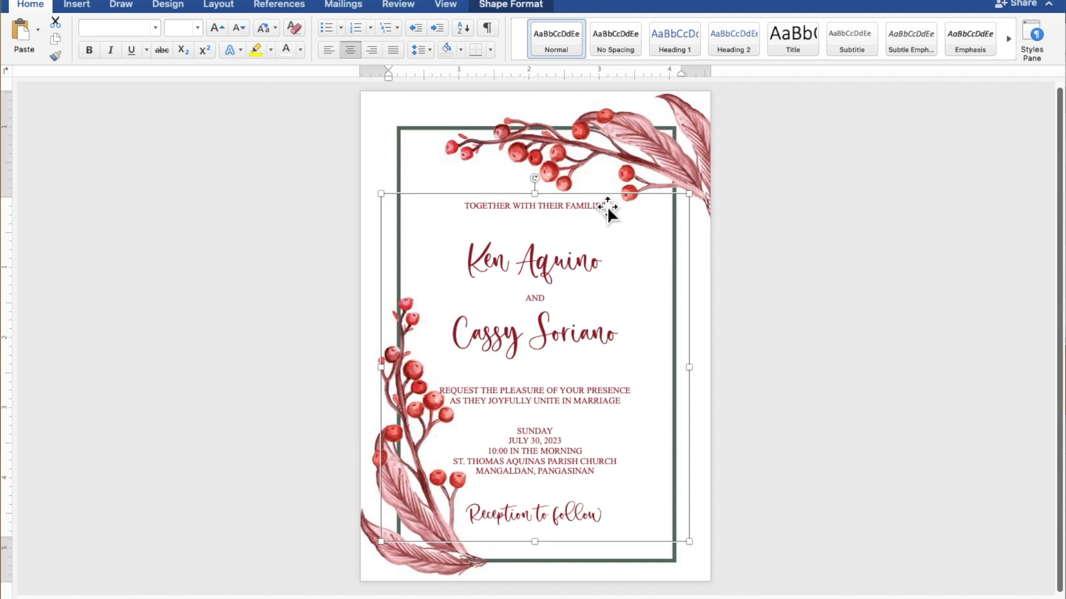
{"action": "key", "text": "Right"}
{"action": "key", "text": "Right"}
{"action": "key", "text": "Right"}
{"action": "key", "text": "Right"}
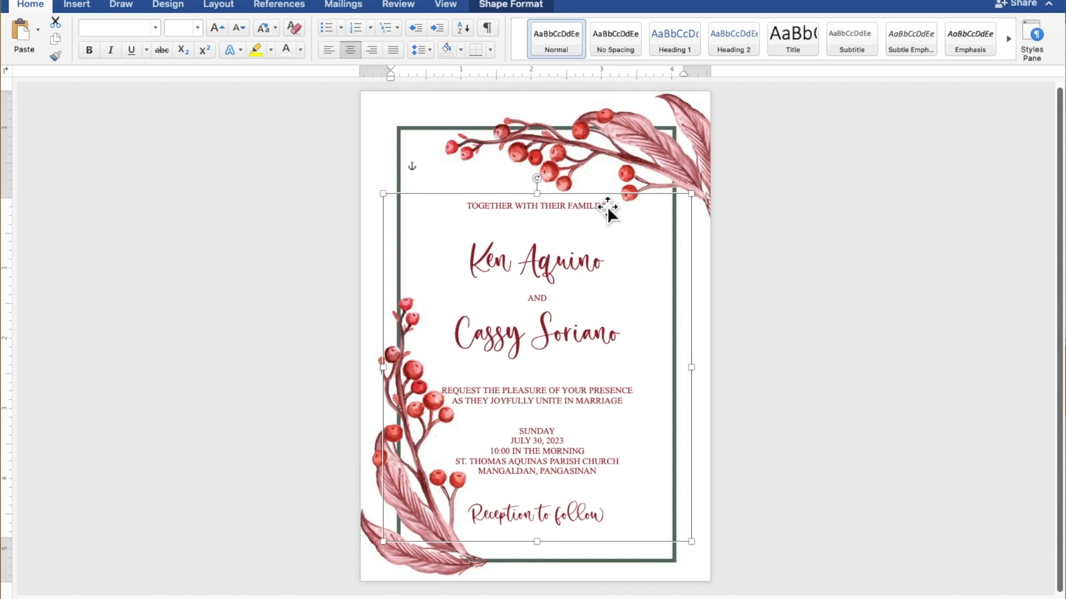
{"action": "left_click", "coordinate": [851, 242]}
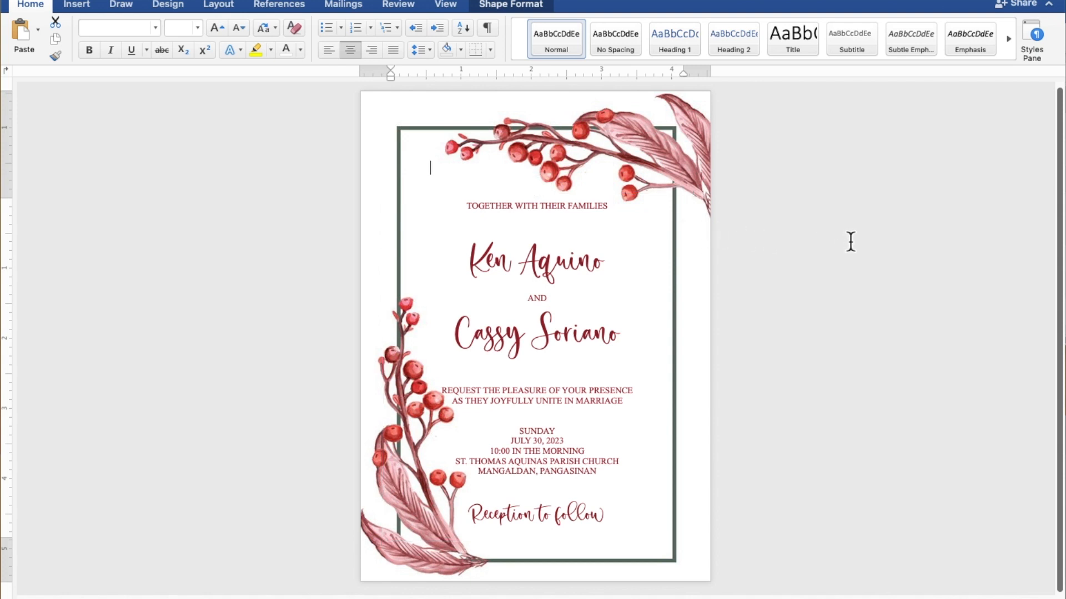